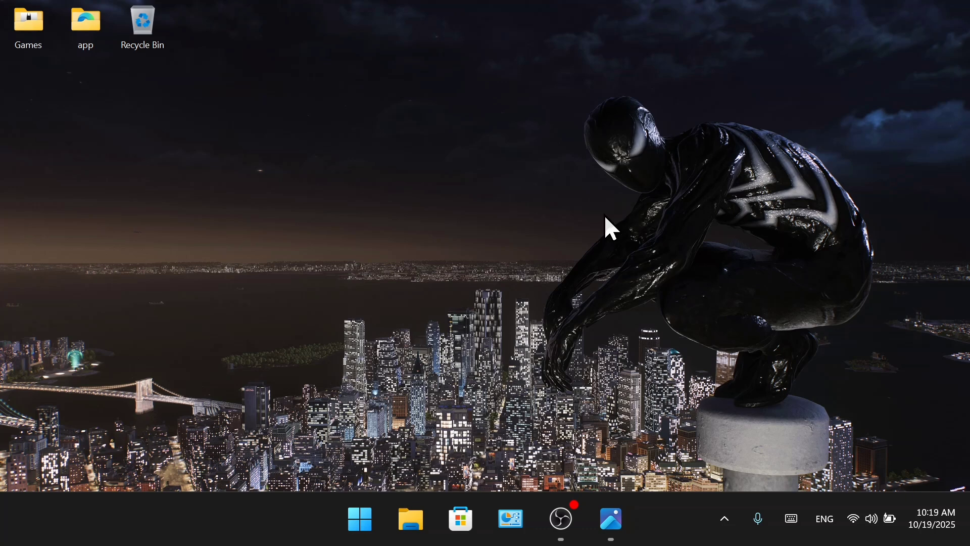
# Open the Windows display settings and lower the built-in display's brightness to about 50%.
pyautogui.click(363, 520)
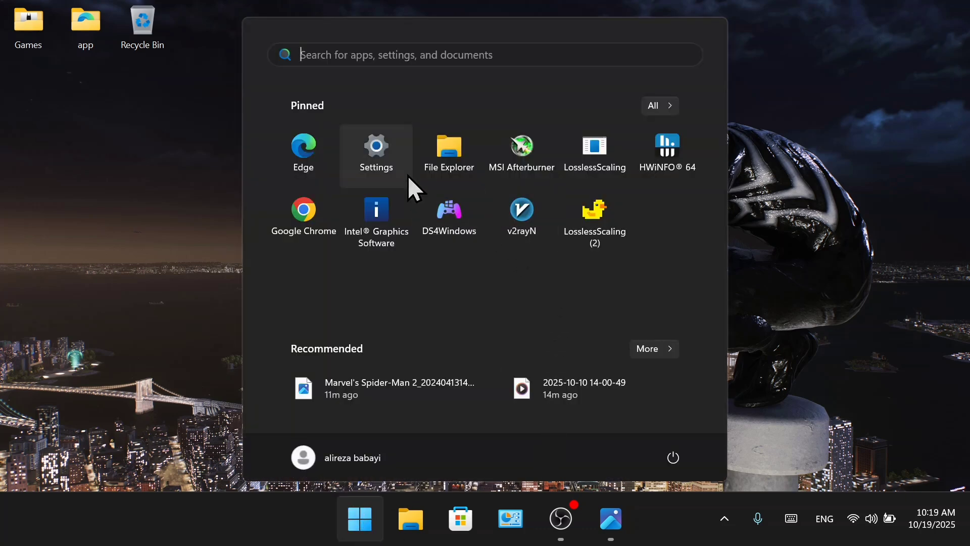
pyautogui.click(380, 145)
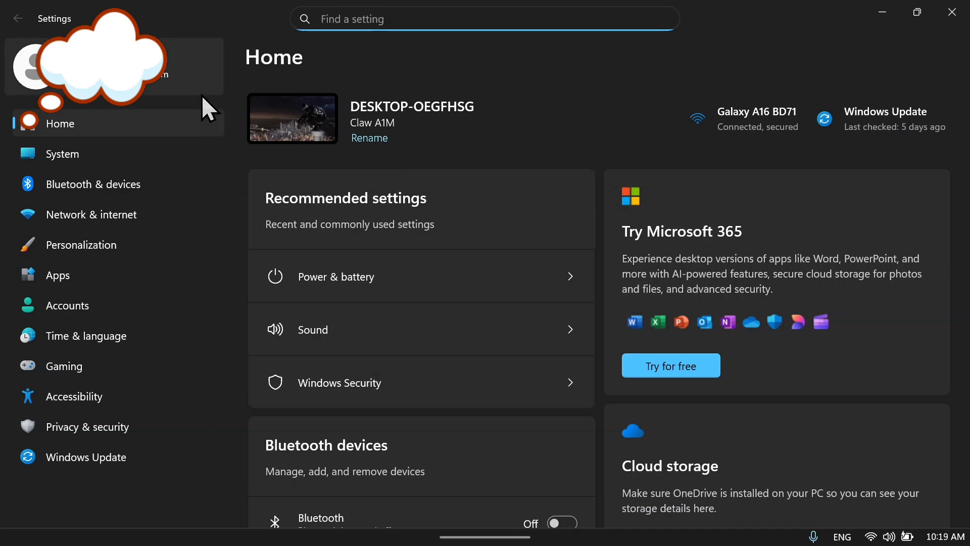
pyautogui.click(105, 164)
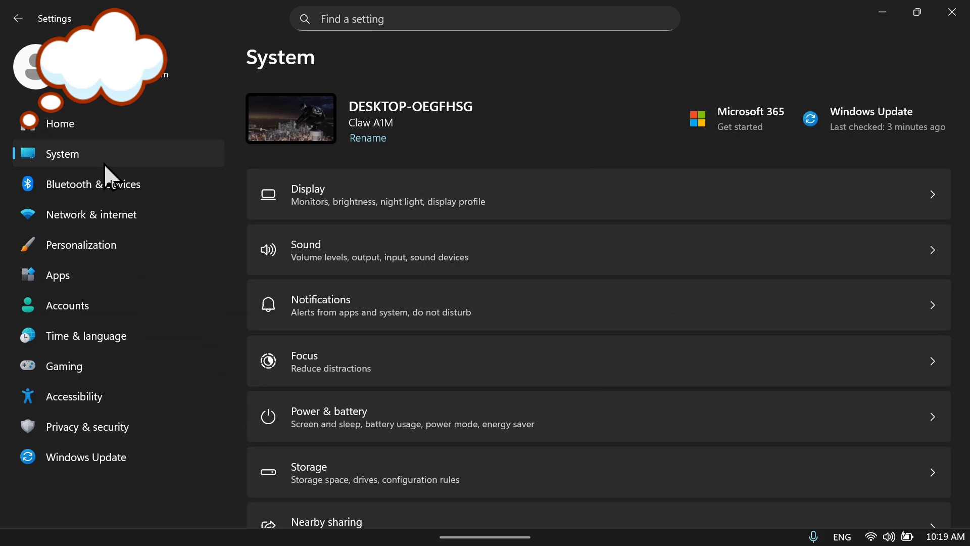
pyautogui.click(393, 195)
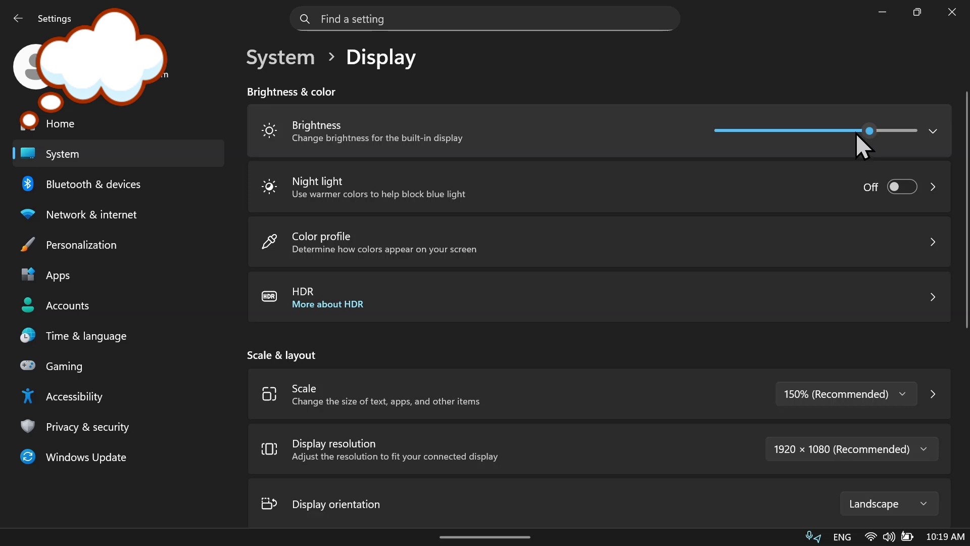
pyautogui.moveTo(868, 129); pyautogui.dragTo(816, 130)
# Expand the brightness options and set Change brightness based on content to On battery only.
pyautogui.click(929, 130)
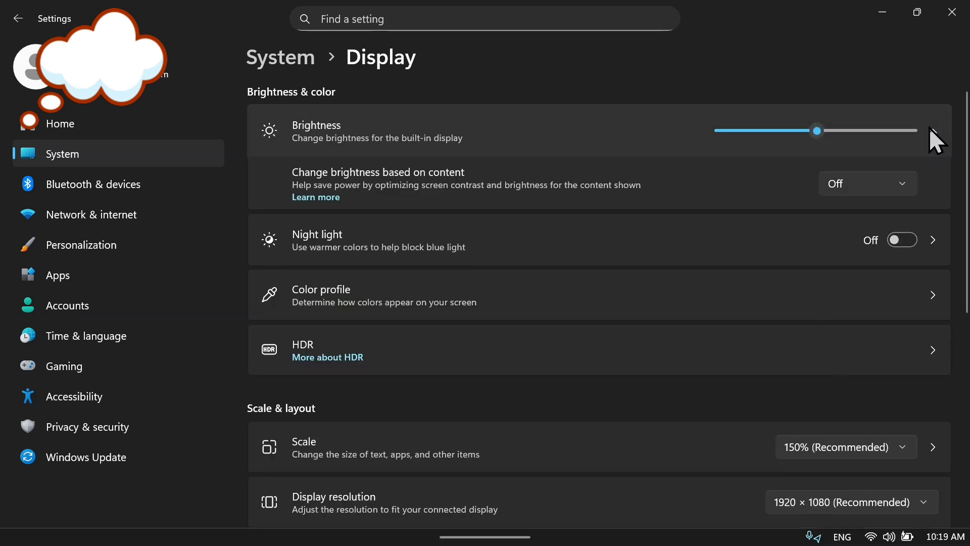
pyautogui.click(881, 193)
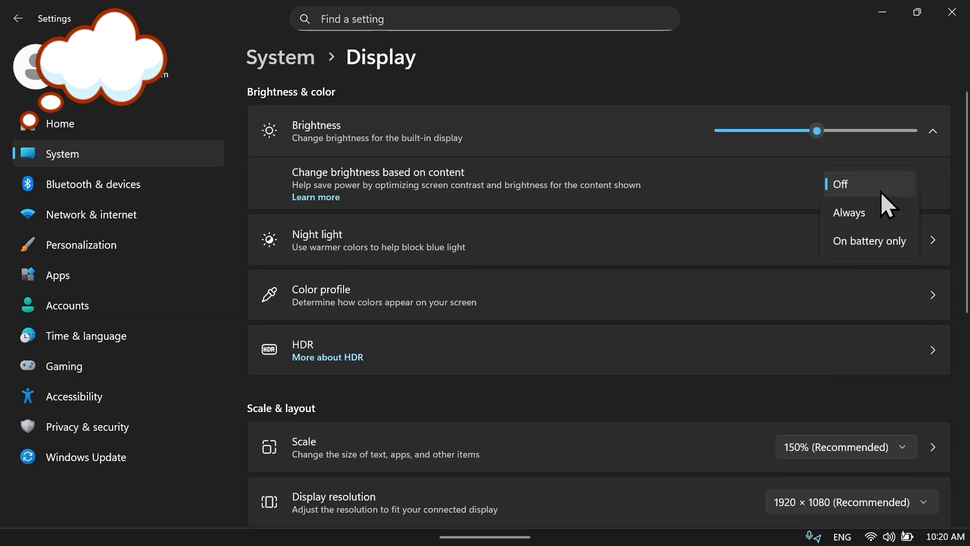
pyautogui.click(863, 242)
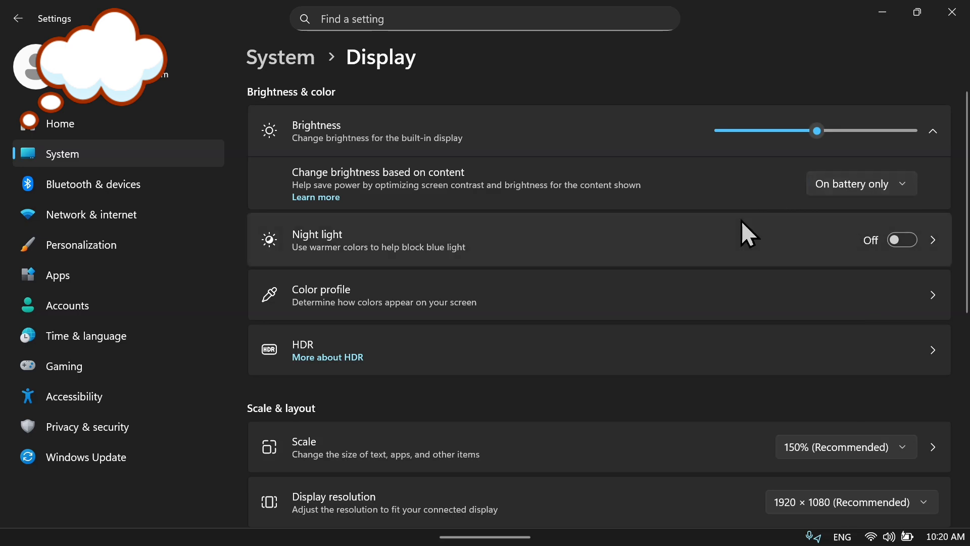
# Open the advanced display settings and check which refresh rates are offered for the built-in display.
pyautogui.scroll(-5, 581, 212)
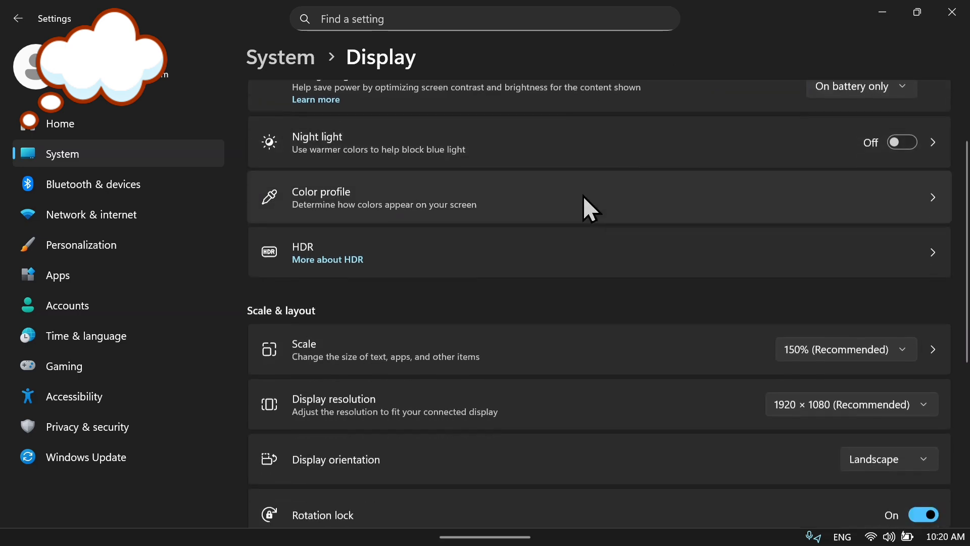
pyautogui.scroll(-2, 607, 167)
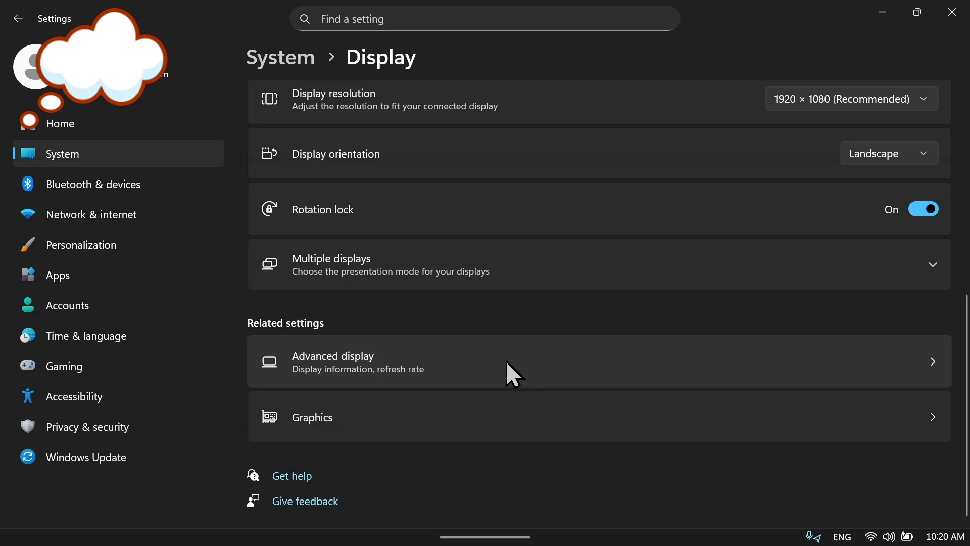
pyautogui.click(506, 361)
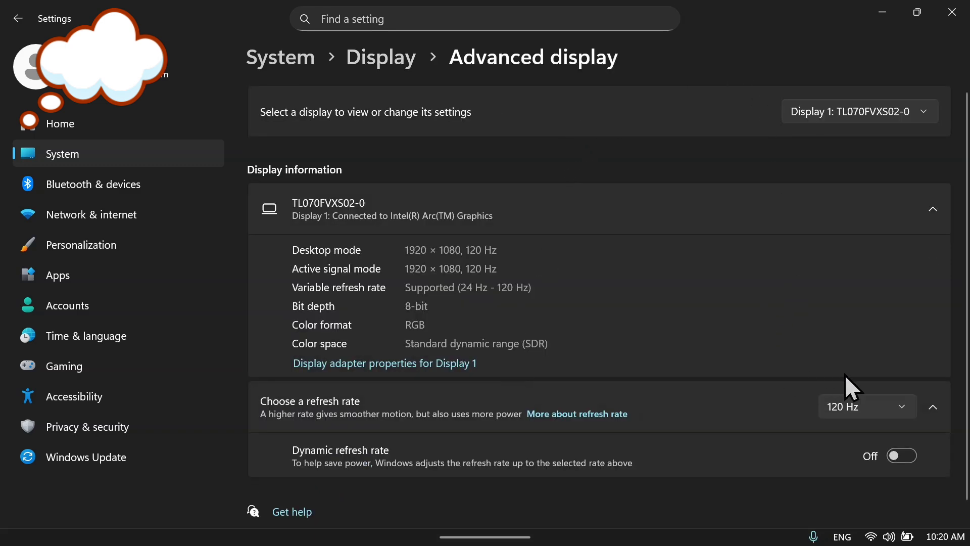
pyautogui.click(861, 405)
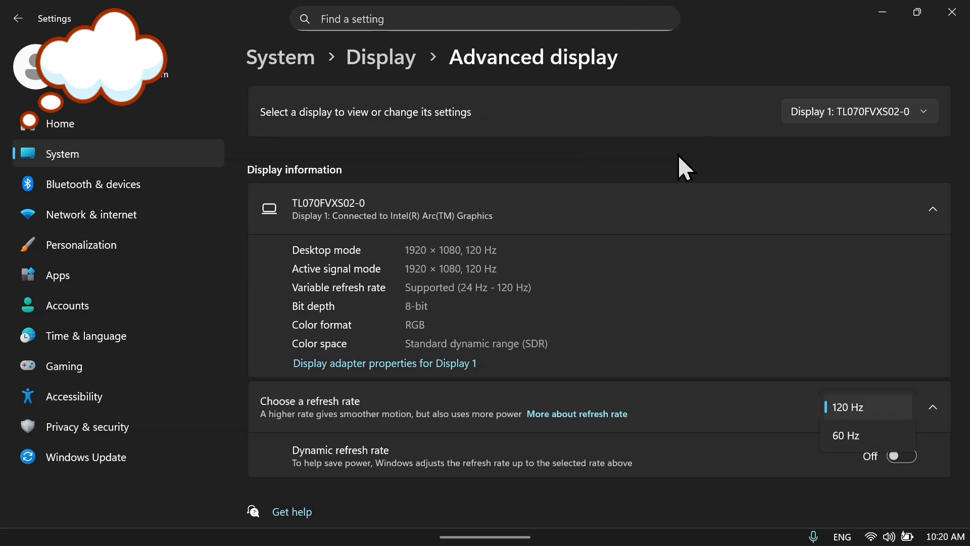
pyautogui.click(735, 164)
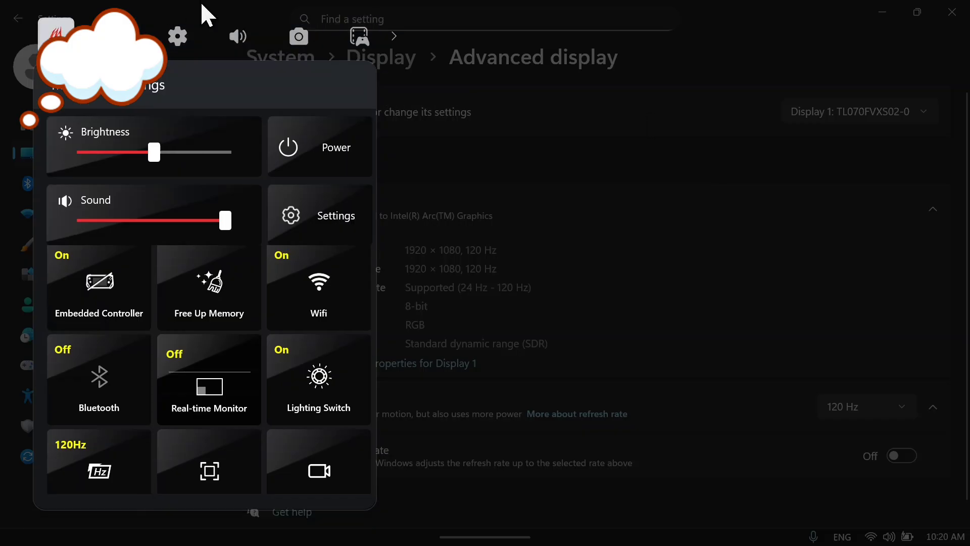
# Switch the refresh rate to 48 Hz in the handheld's quick settings overlay and keep 48 Hz selected in the advanced display settings.
pyautogui.click(92, 446)
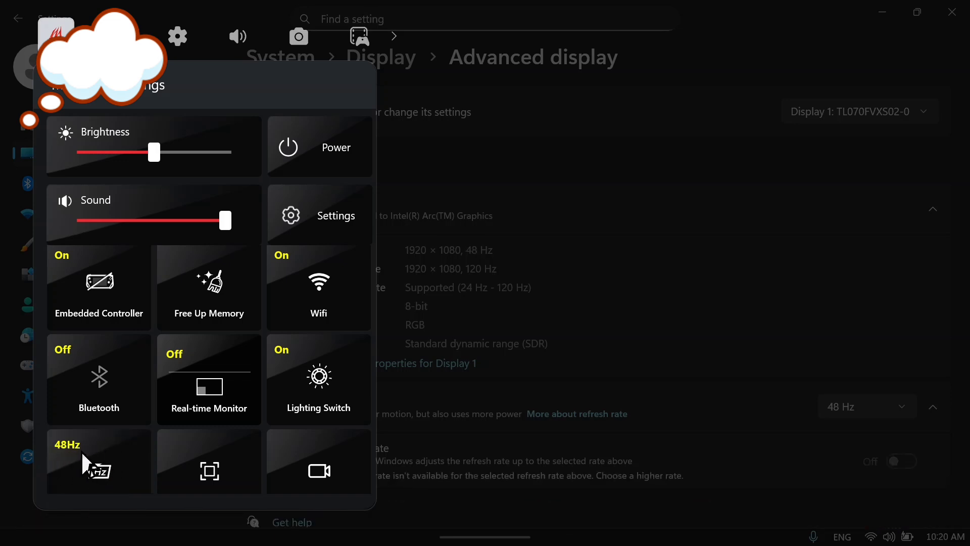
pyautogui.click(691, 165)
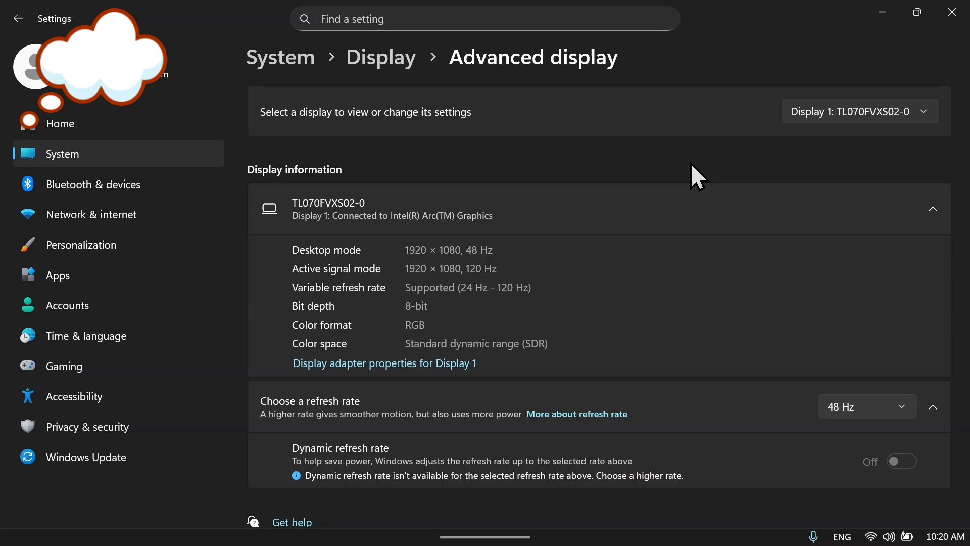
pyautogui.click(859, 400)
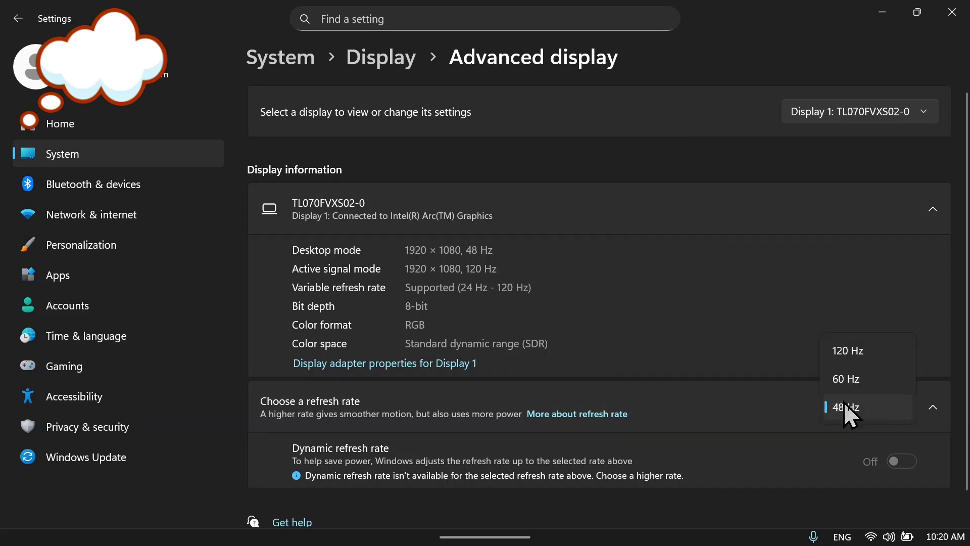
pyautogui.click(871, 407)
pyautogui.click(856, 402)
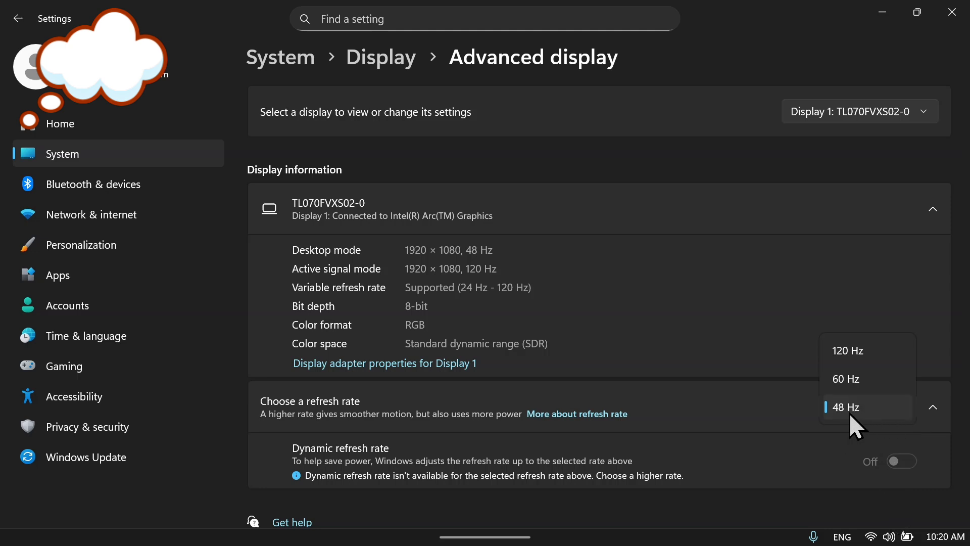
pyautogui.click(871, 407)
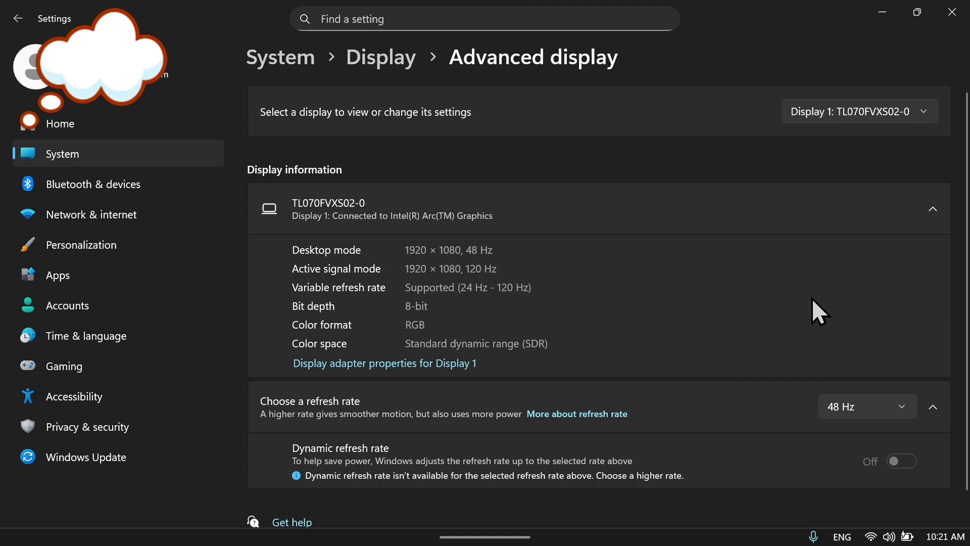
# Leave the advanced display settings and open the system's sound settings.
pyautogui.click(399, 63)
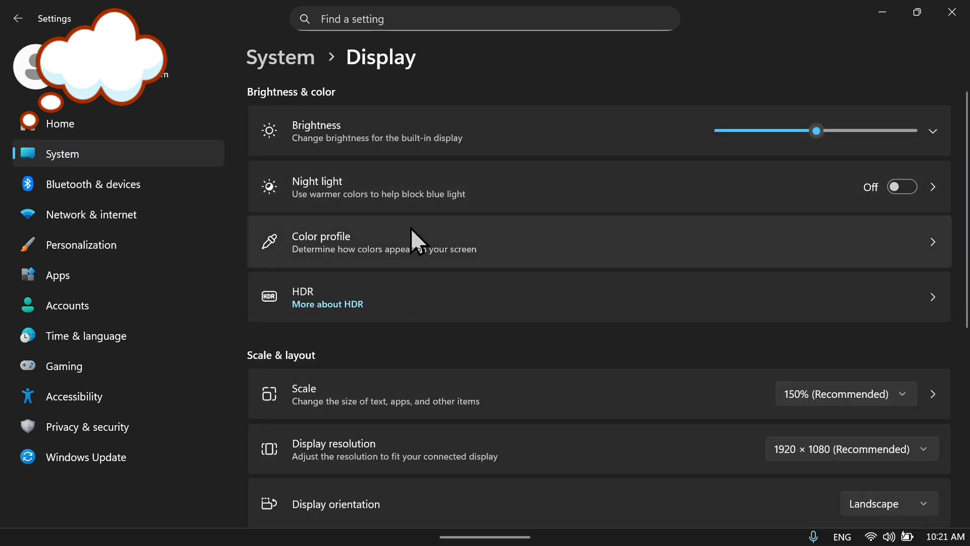
pyautogui.scroll(-2, 474, 229)
pyautogui.scroll(-4, 480, 226)
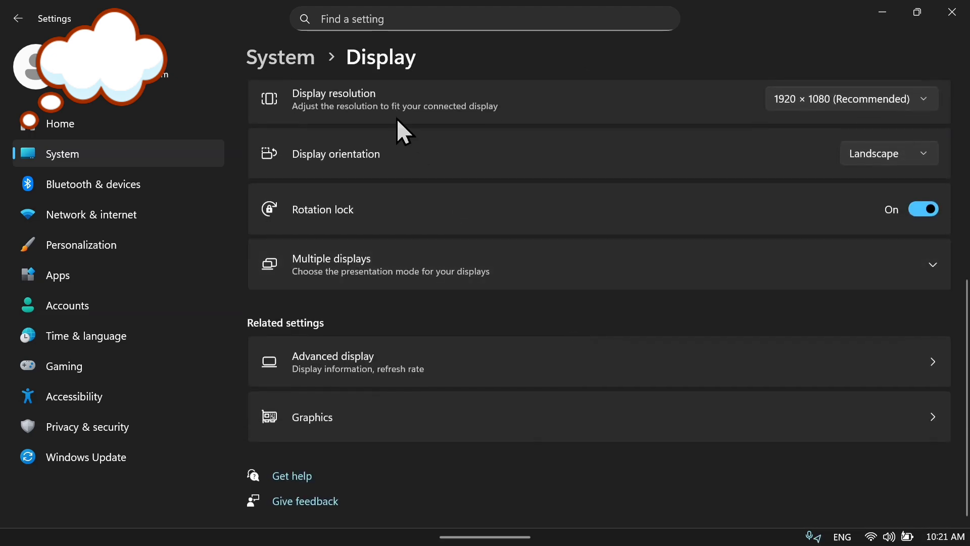
pyautogui.click(298, 59)
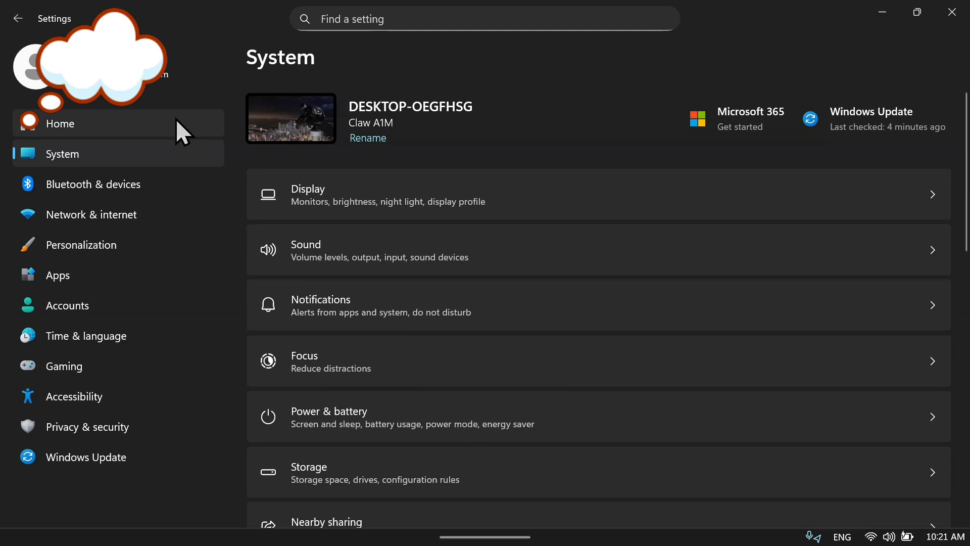
pyautogui.click(469, 256)
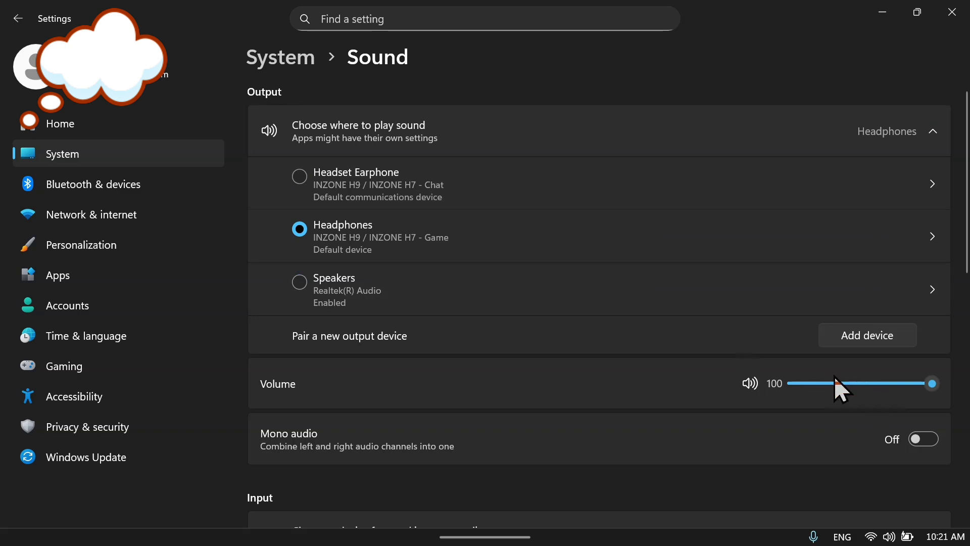
# Lower the headphone output volume to 49 and raise it back to 100.
pyautogui.click(860, 384)
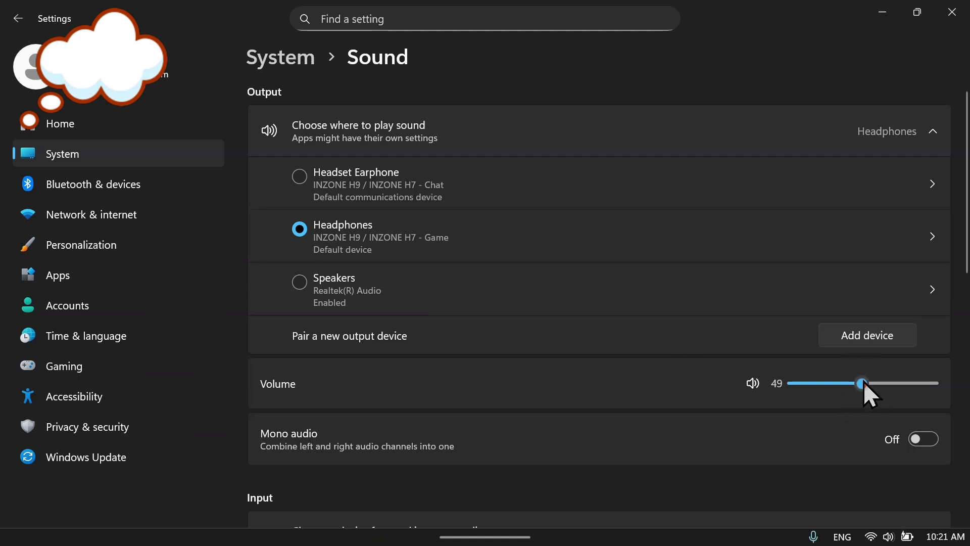
pyautogui.moveTo(863, 384)
pyautogui.moveTo(862, 384); pyautogui.dragTo(955, 400)
# Review the sound input devices and the list of system categories, and open the Power & battery settings.
pyautogui.scroll(-7, 392, 236)
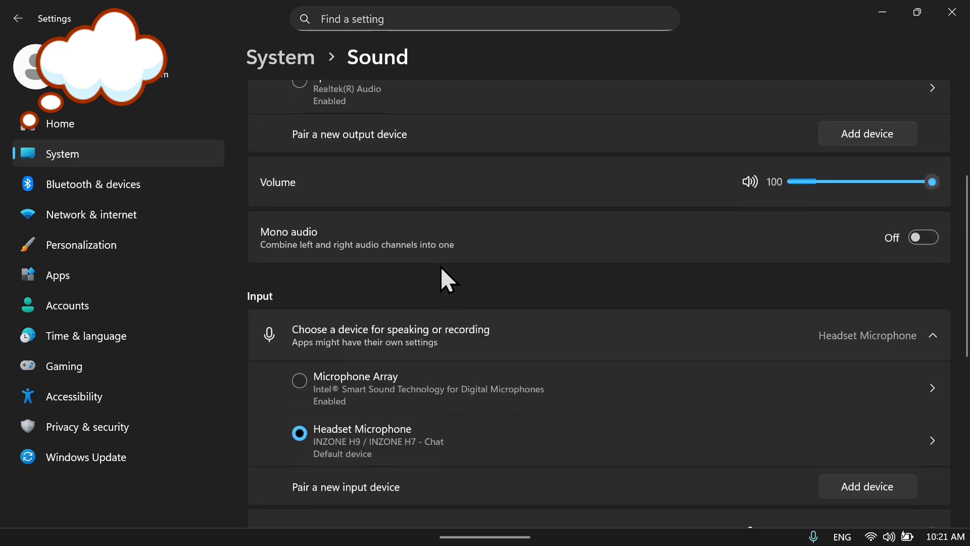
pyautogui.scroll(-1, 442, 269)
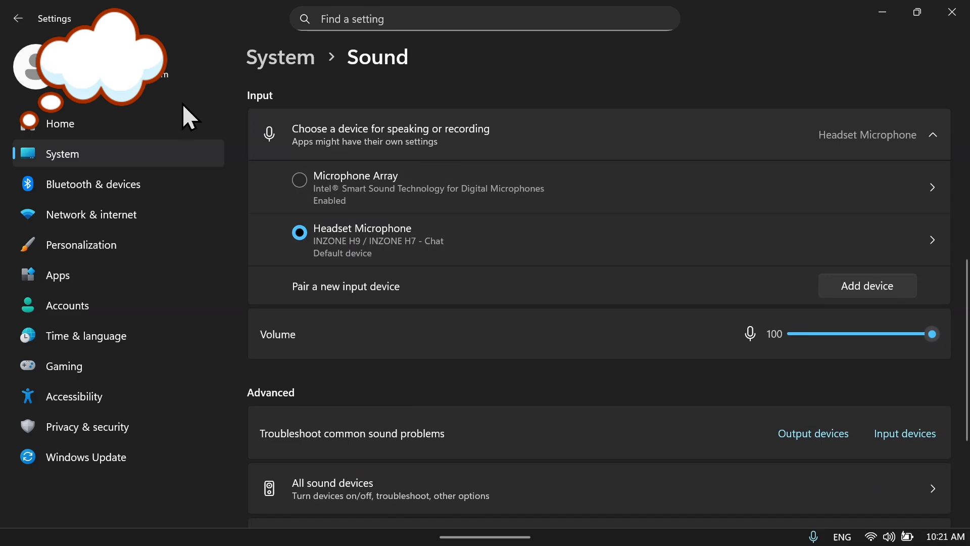
pyautogui.click(89, 152)
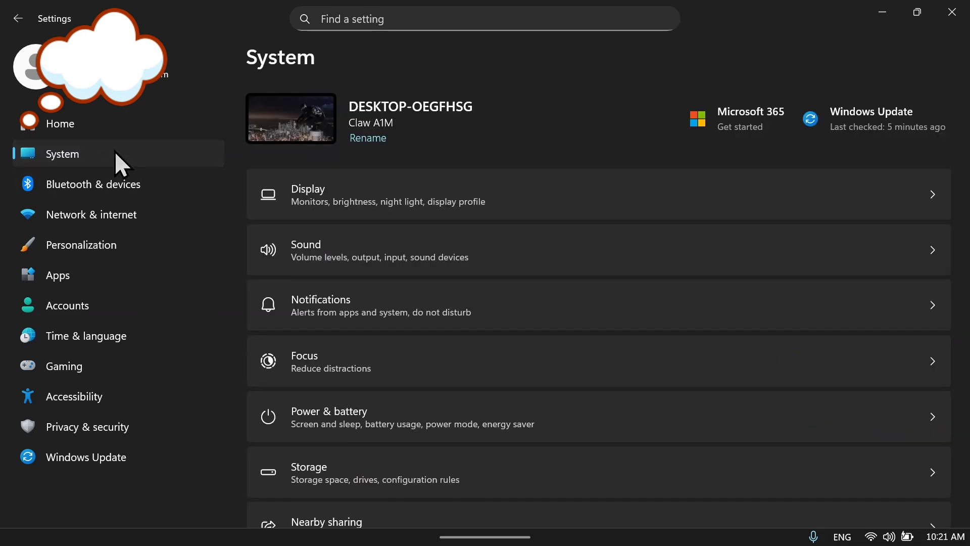
pyautogui.scroll(-4, 372, 253)
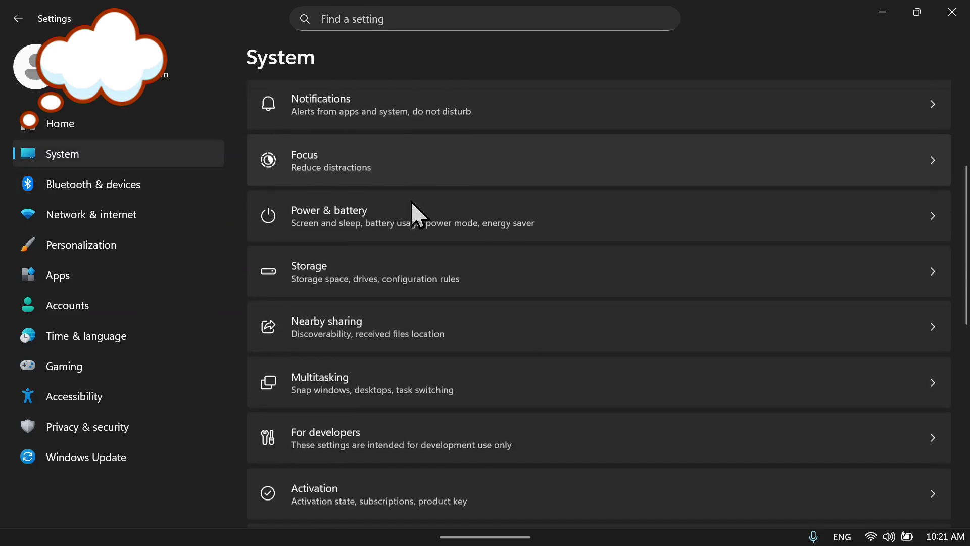
pyautogui.scroll(-10, 411, 201)
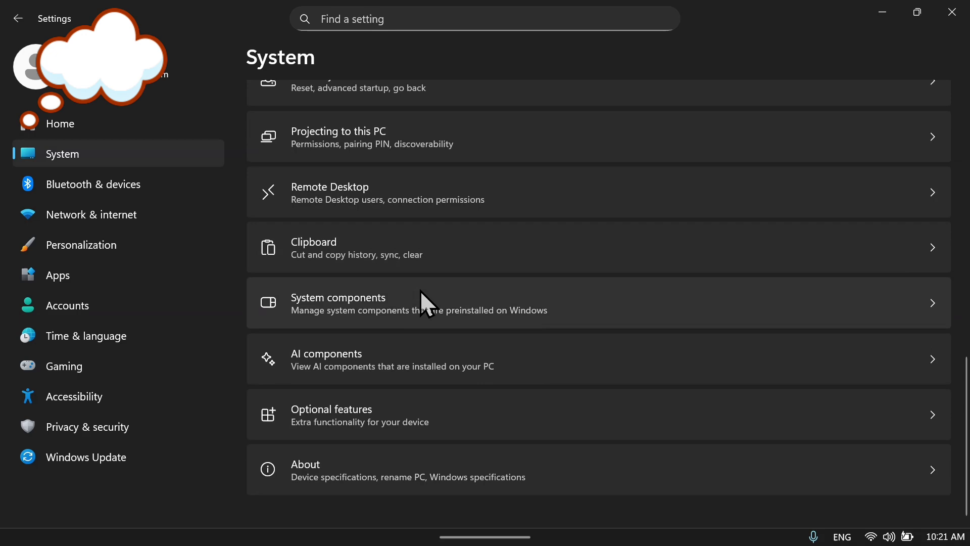
pyautogui.scroll(14, 421, 291)
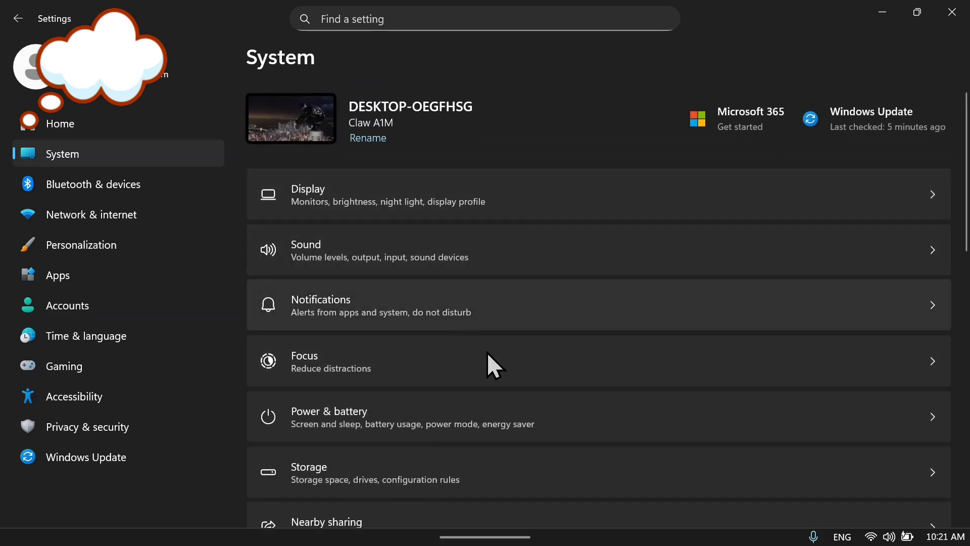
pyautogui.click(457, 397)
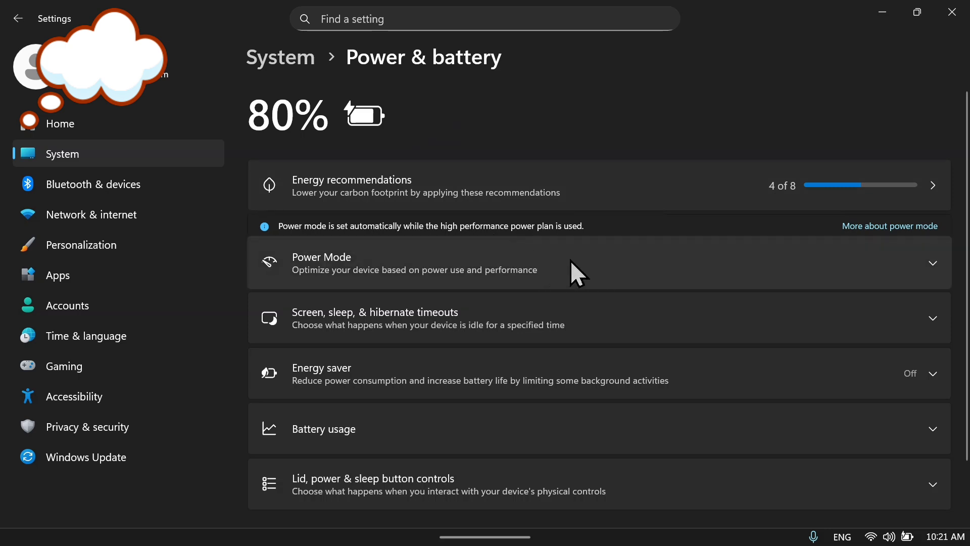
# Examine the energy saver options in the Power & battery settings and collapse them again.
pyautogui.scroll(-1, 583, 303)
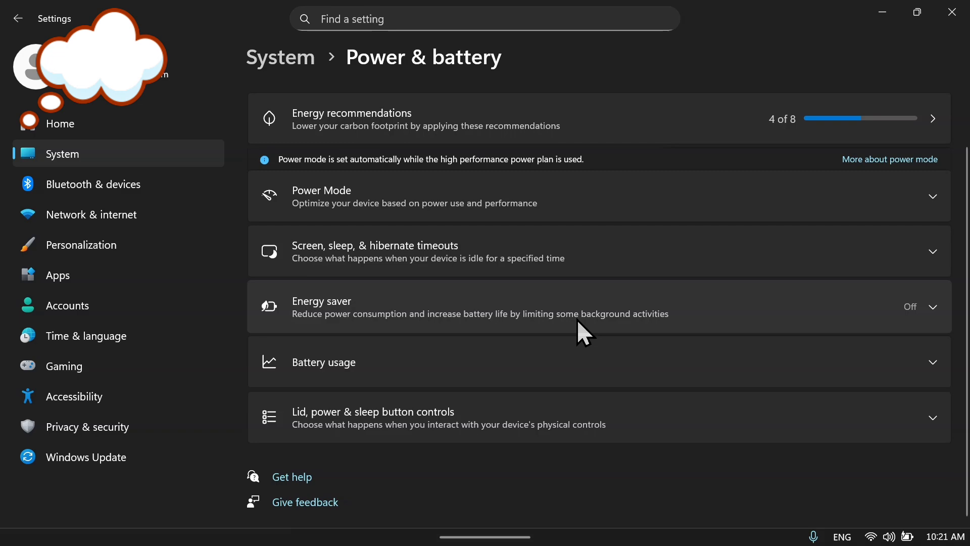
pyautogui.click(417, 307)
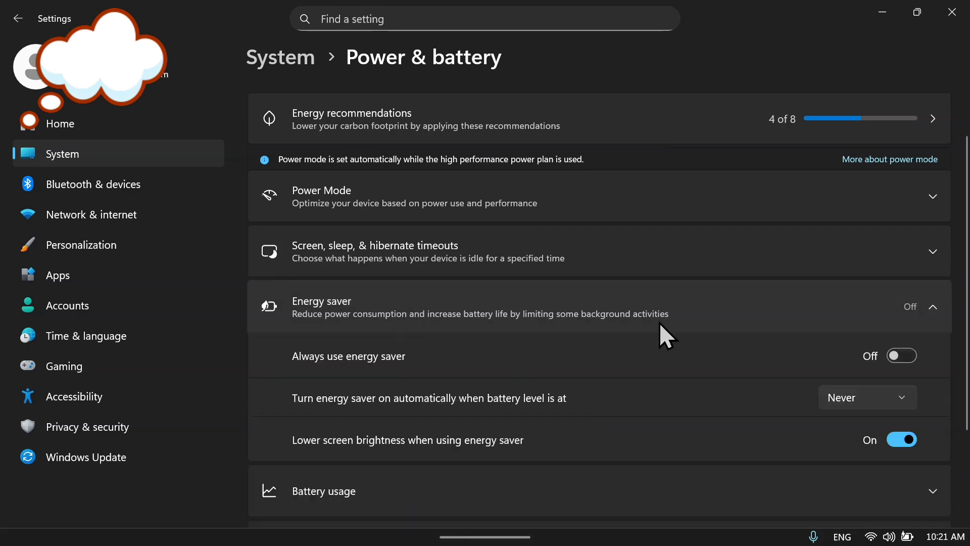
pyautogui.click(590, 297)
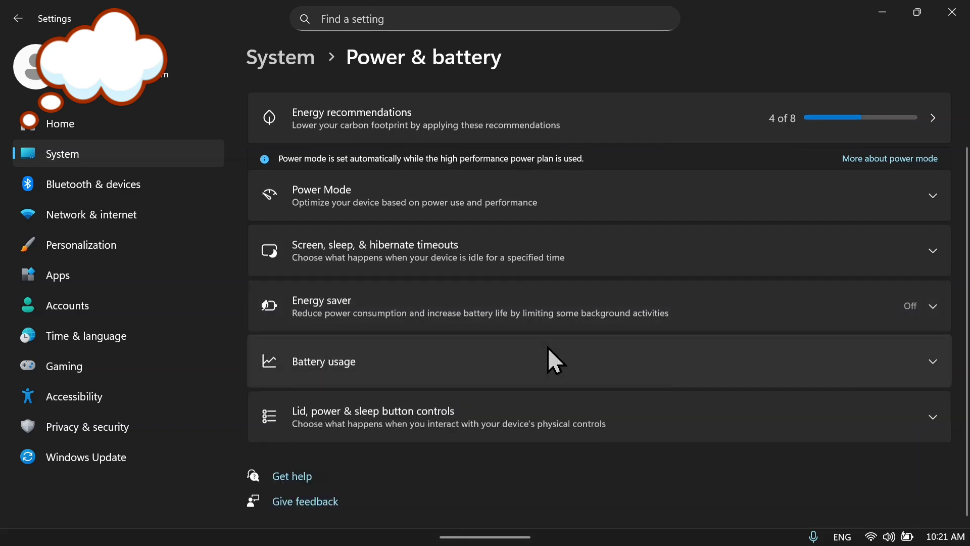
pyautogui.scroll(1, 547, 353)
# Close the Settings window and reopen Settings at its Home page.
pyautogui.hotkey('alt', 'F4')
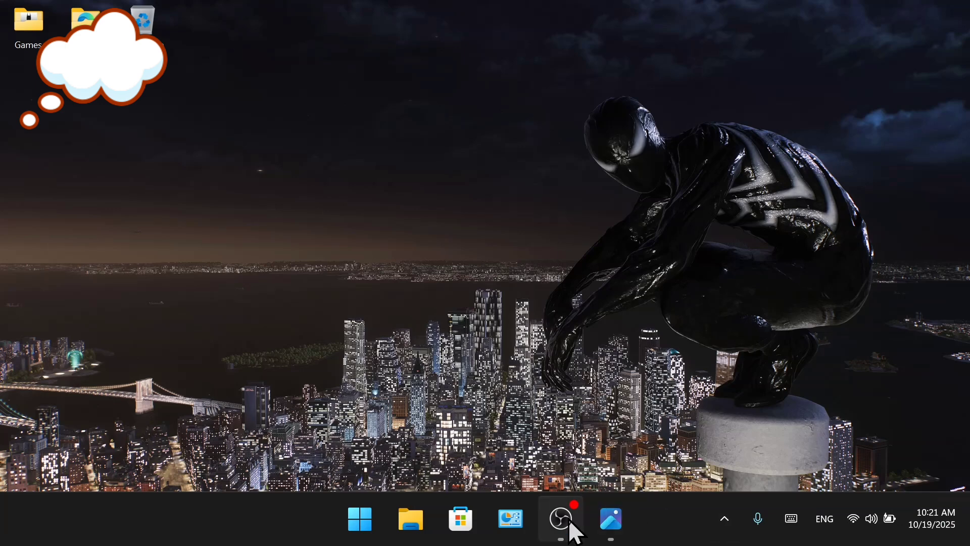
pyautogui.click(376, 534)
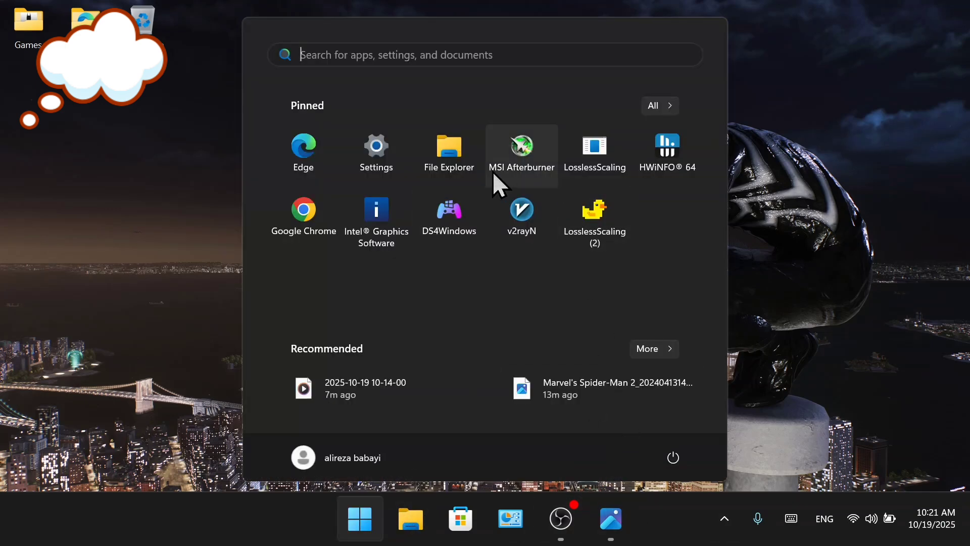
pyautogui.click(383, 168)
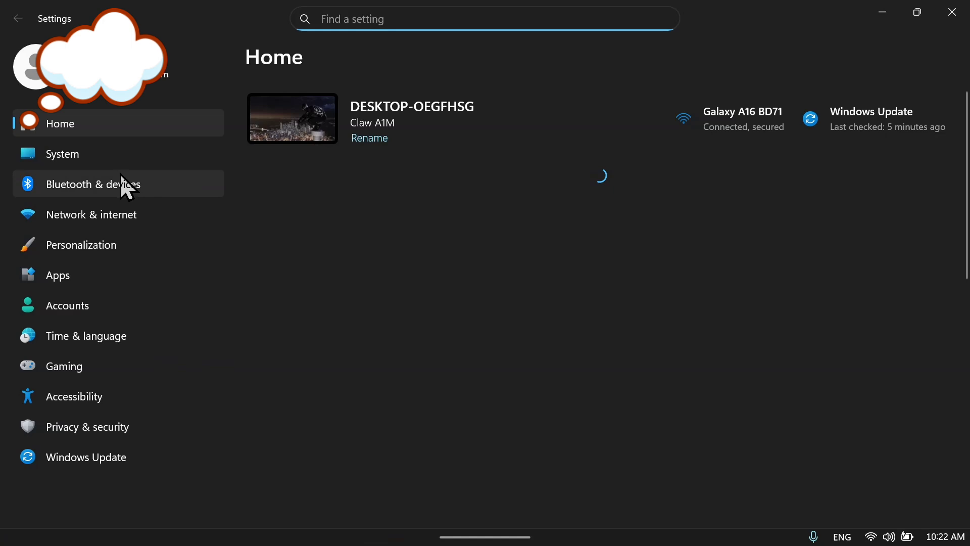
# Apply the energy recommendation to save power by optimizing screen contrast and brightness for the content shown.
pyautogui.click(110, 157)
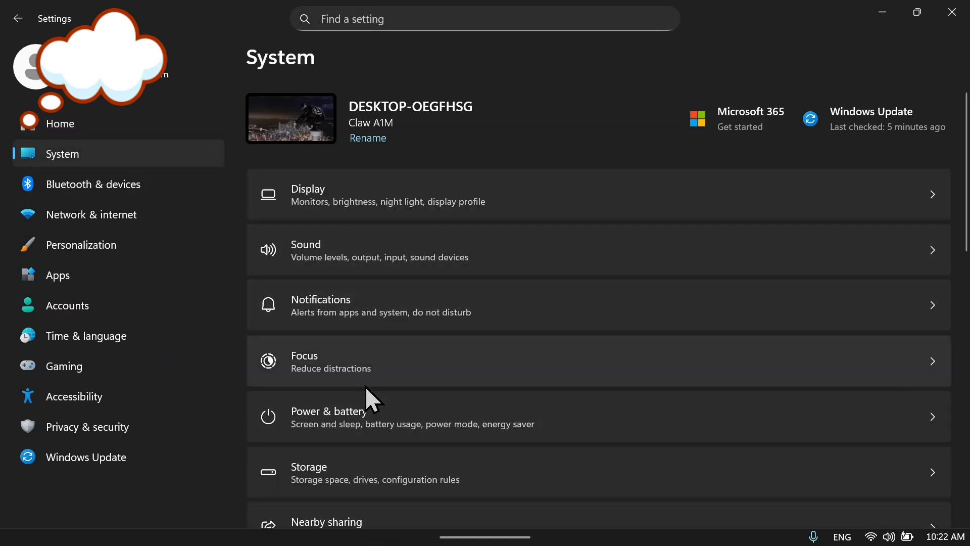
pyautogui.click(372, 422)
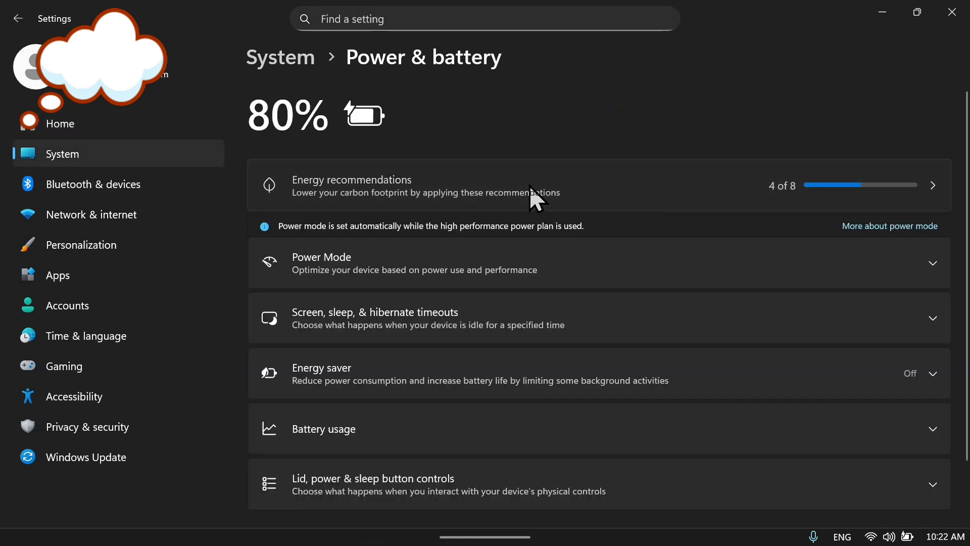
pyautogui.click(529, 185)
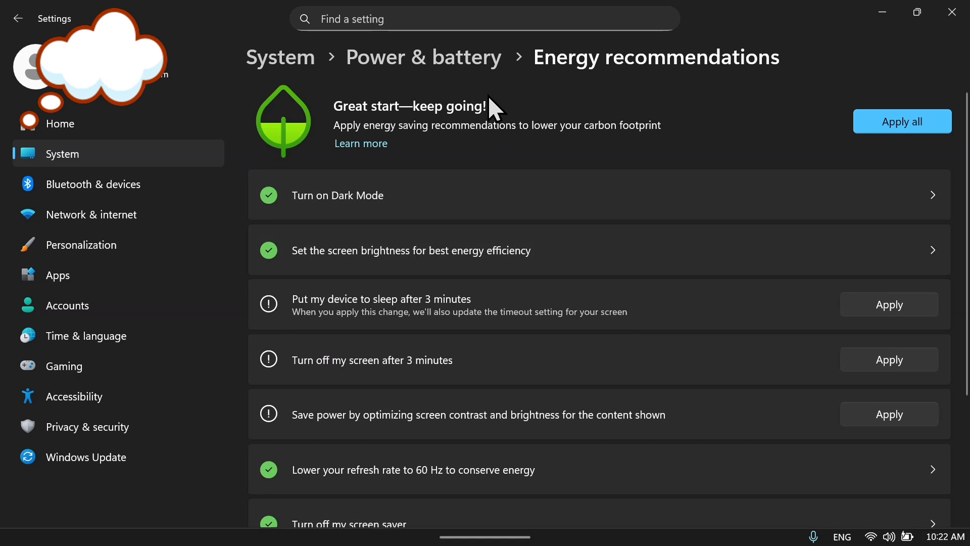
pyautogui.scroll(-3, 488, 96)
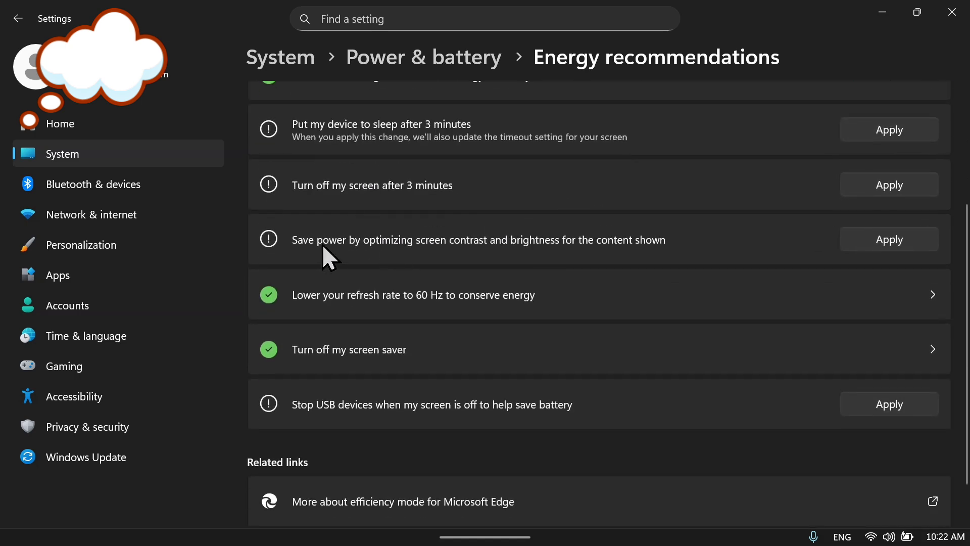
pyautogui.click(869, 241)
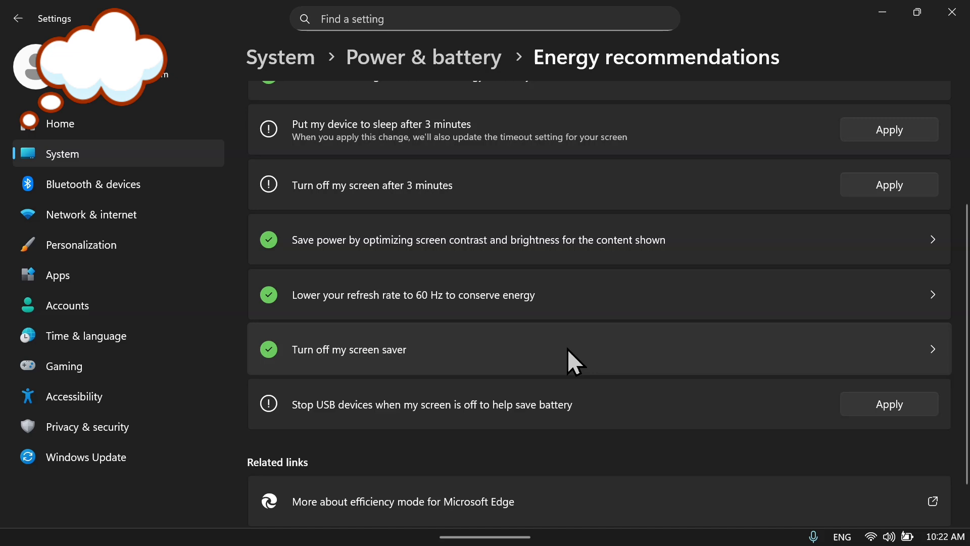
# Review the full list of energy recommendations and the categories of the System settings.
pyautogui.scroll(3, 494, 369)
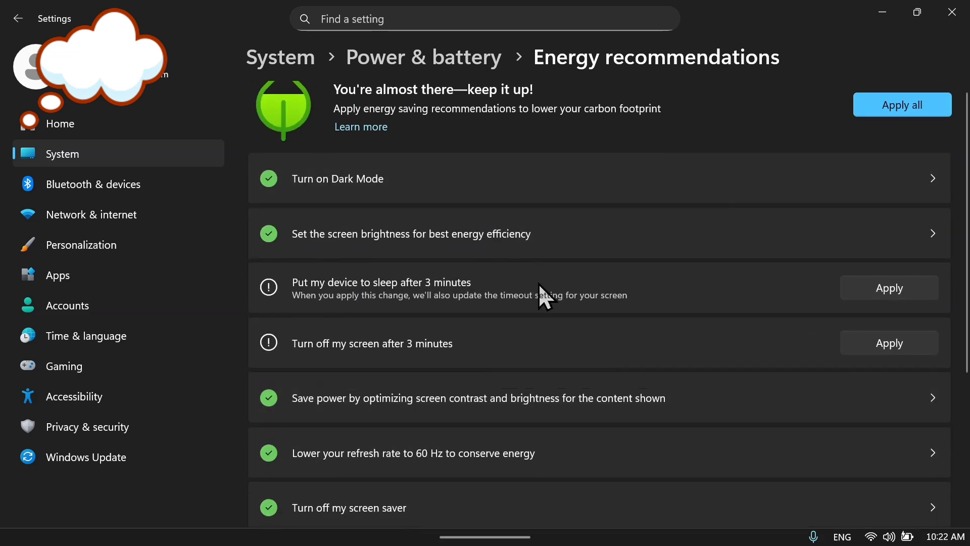
pyautogui.scroll(-4, 541, 296)
pyautogui.scroll(4, 541, 297)
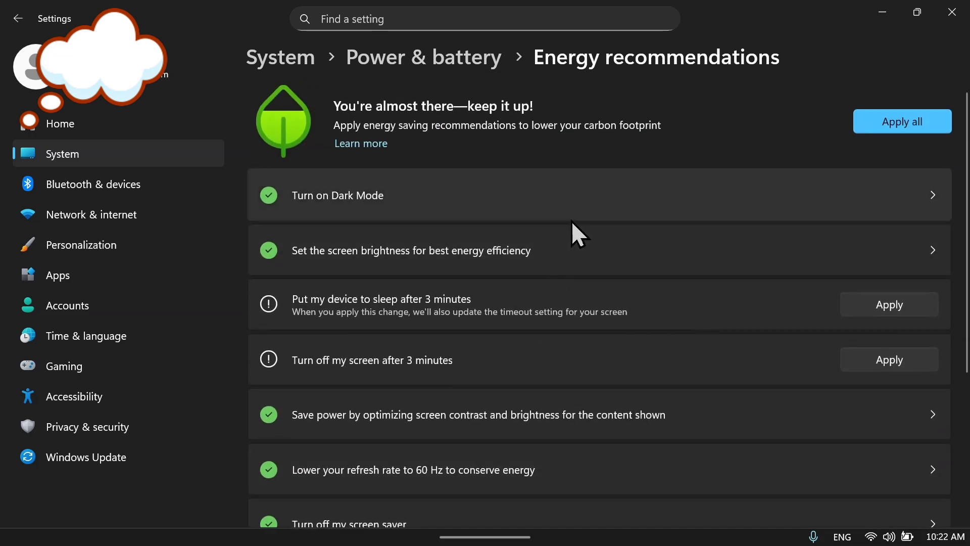
pyautogui.scroll(-2, 571, 222)
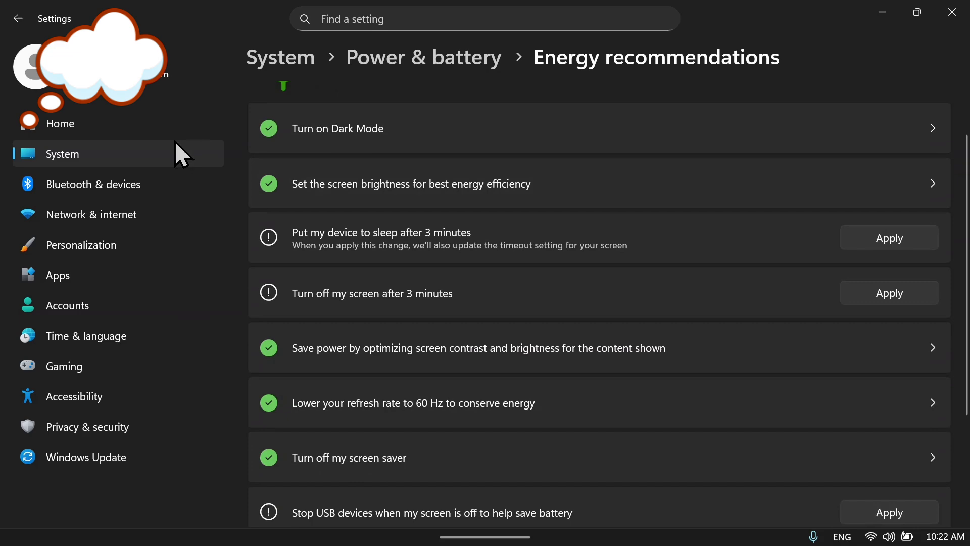
pyautogui.click(134, 155)
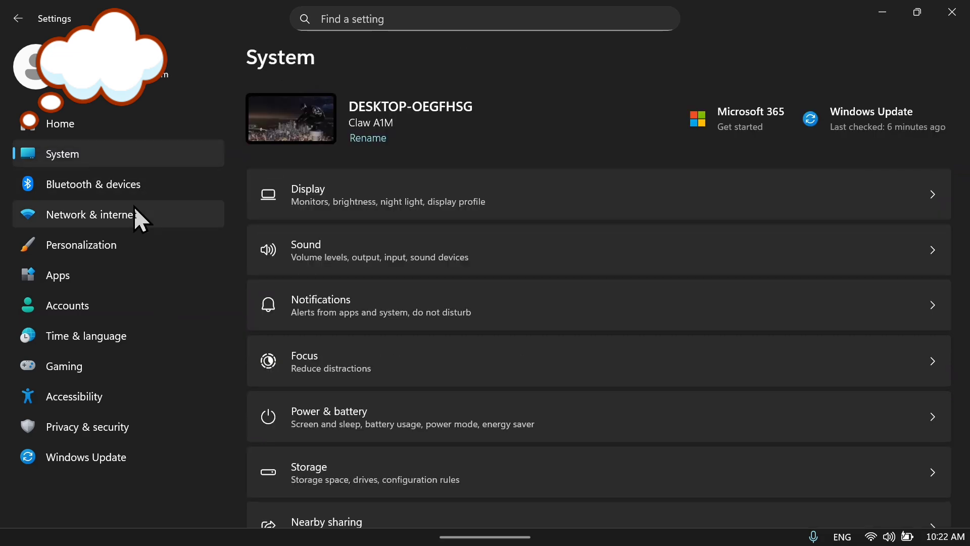
pyautogui.scroll(-1, 303, 276)
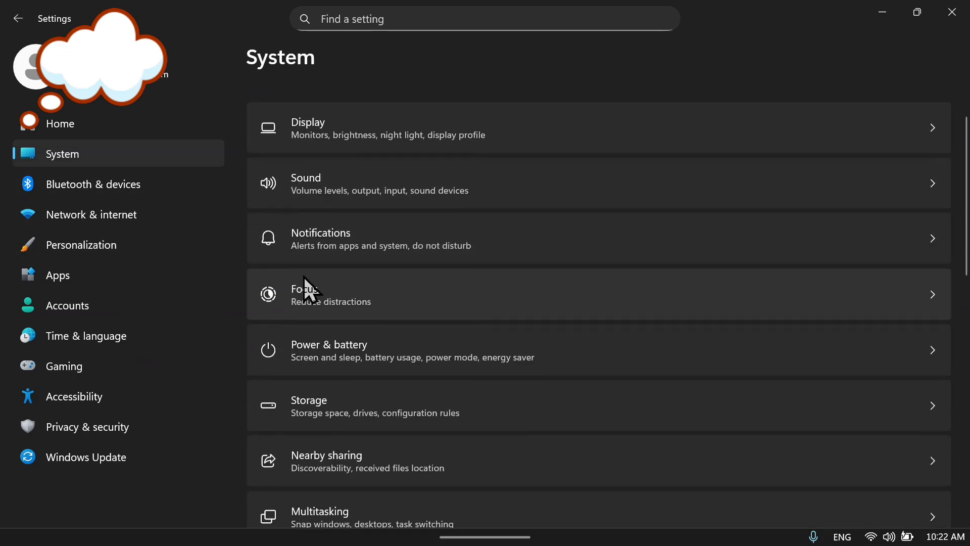
pyautogui.scroll(-8, 322, 277)
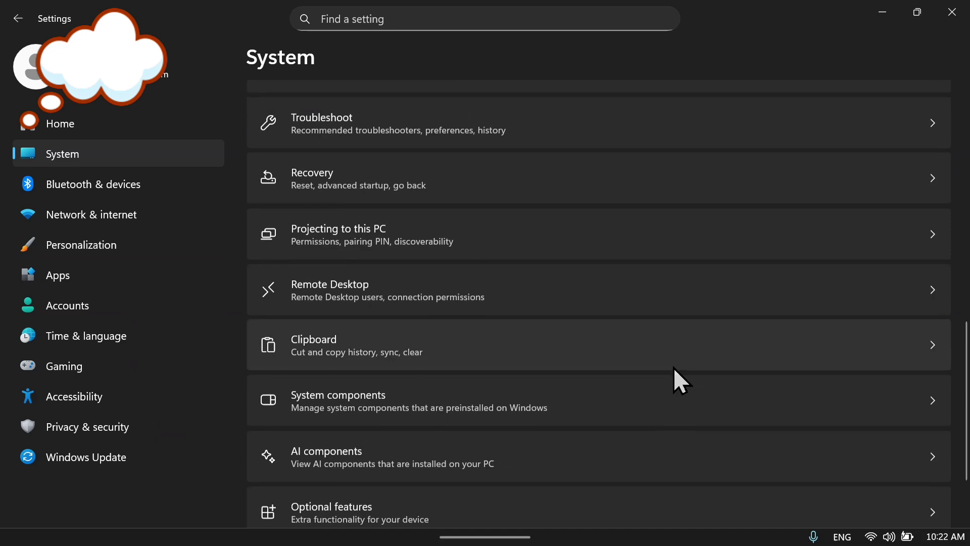
pyautogui.scroll(-2, 632, 353)
# Look through the Settings categories from Personalization to Windows Update and close the Settings window.
pyautogui.click(166, 246)
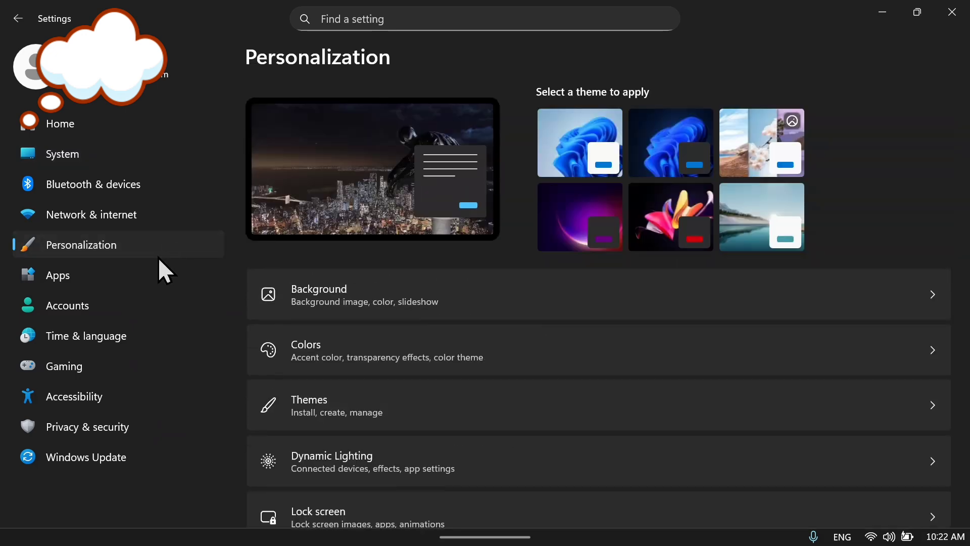
pyautogui.click(129, 274)
pyautogui.click(111, 312)
pyautogui.click(106, 342)
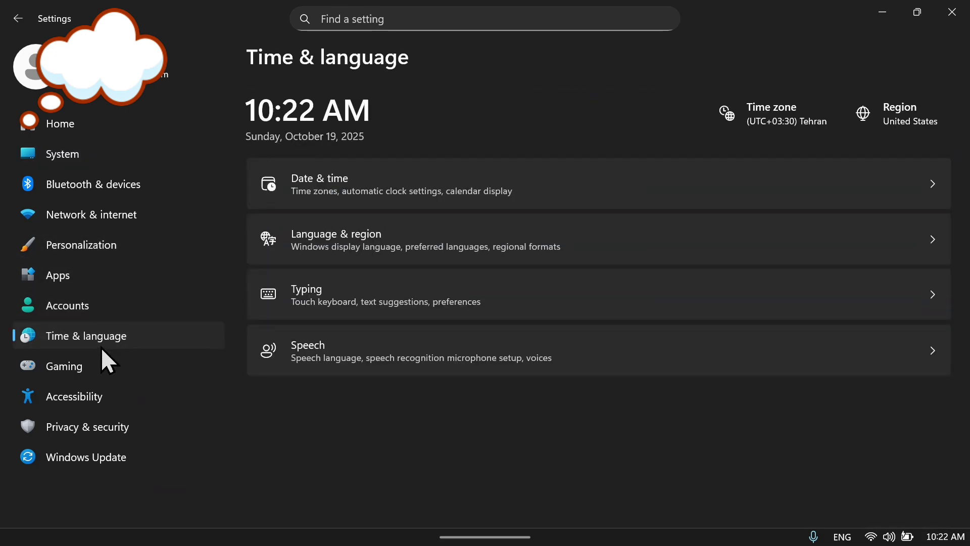
pyautogui.click(95, 367)
pyautogui.click(91, 396)
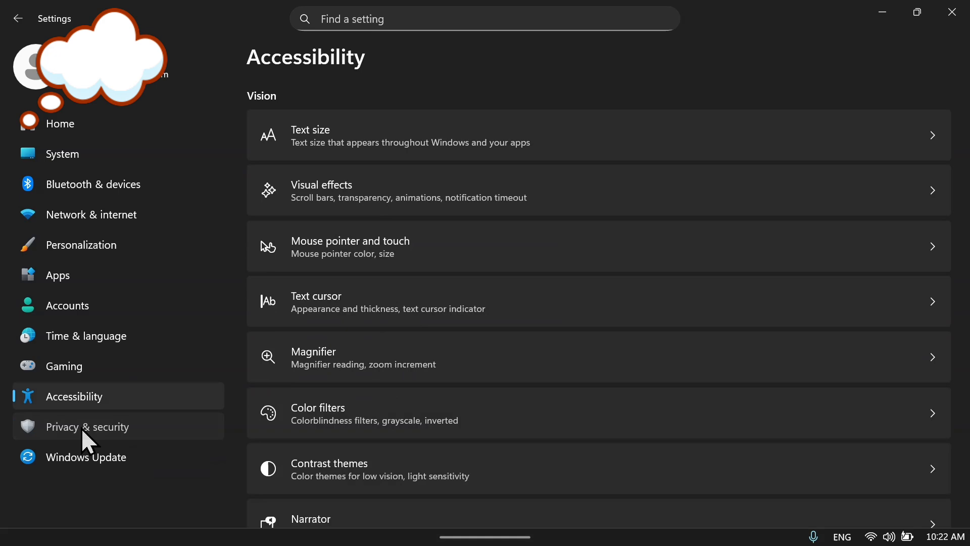
pyautogui.click(83, 430)
pyautogui.click(80, 457)
pyautogui.click(79, 429)
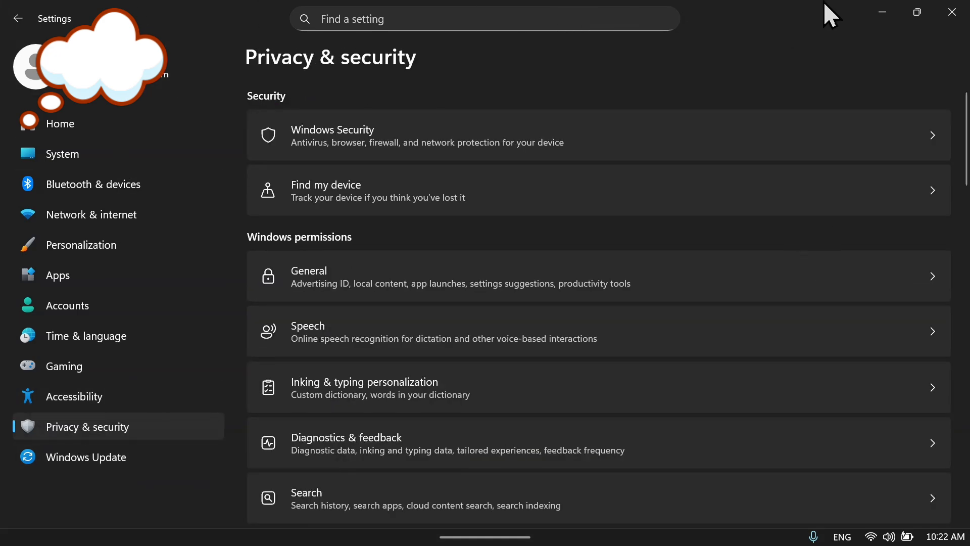
pyautogui.click(956, 13)
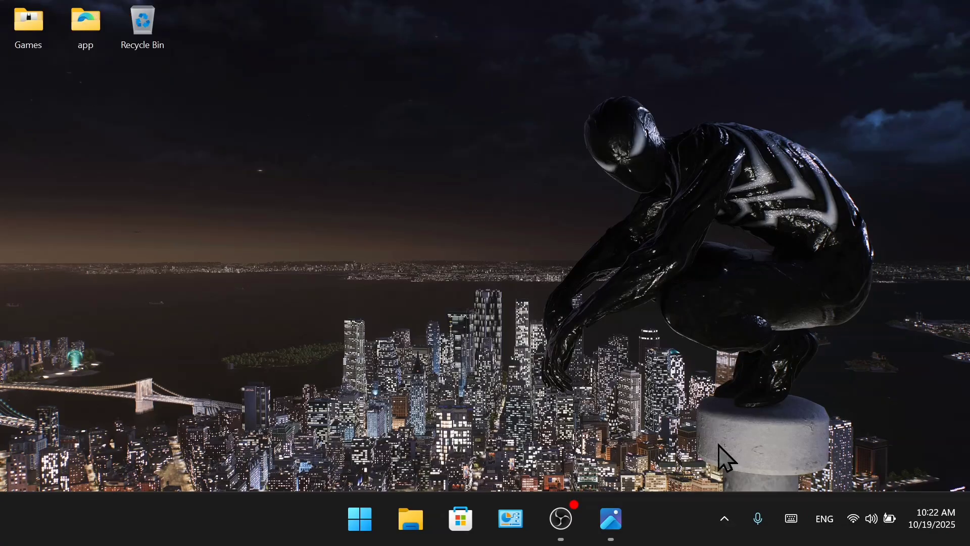
# Check the hidden system tray icons and open Intel Graphics Software.
pyautogui.click(724, 519)
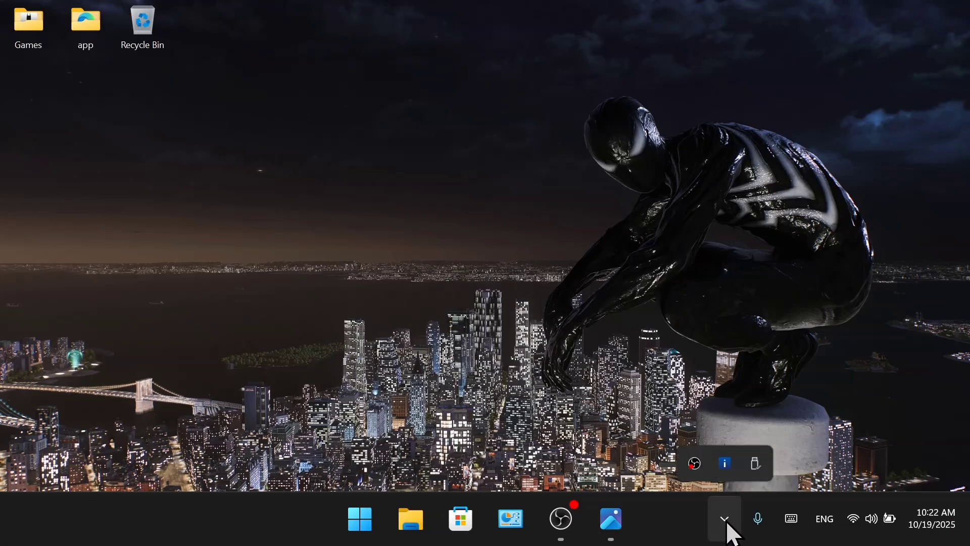
pyautogui.click(724, 519)
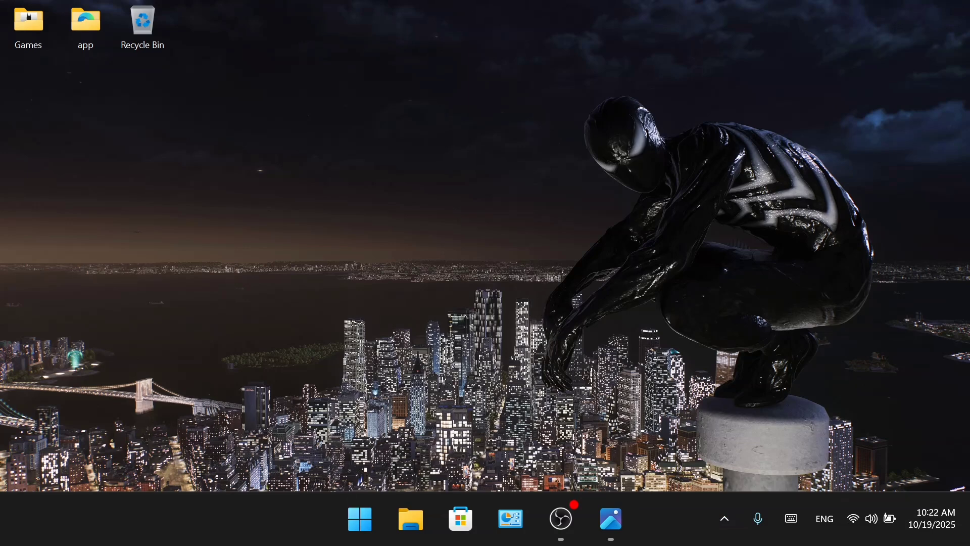
pyautogui.click(376, 517)
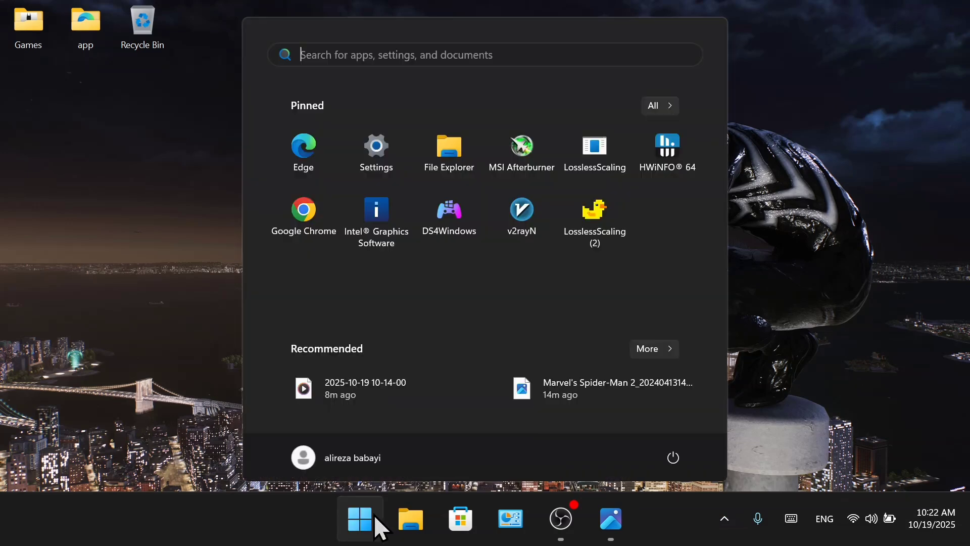
pyautogui.click(380, 211)
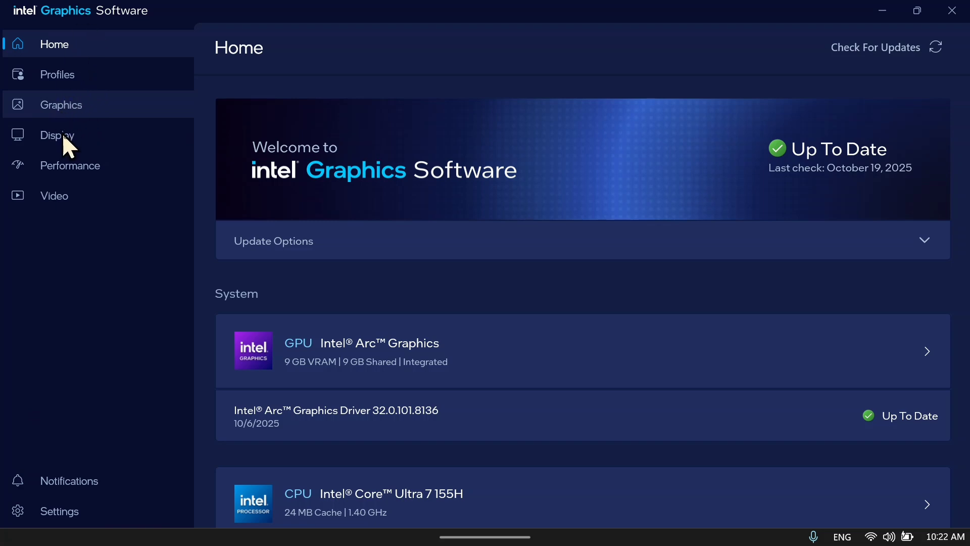
# Examine the Display, Graphics and Profiles pages, and view the explanation of the Endurance Gaming option.
pyautogui.click(64, 138)
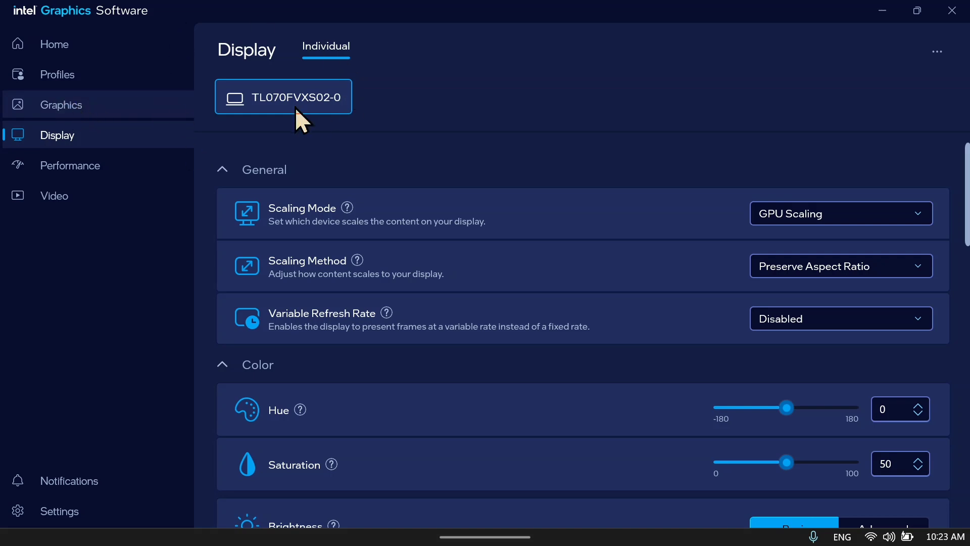
pyautogui.click(112, 110)
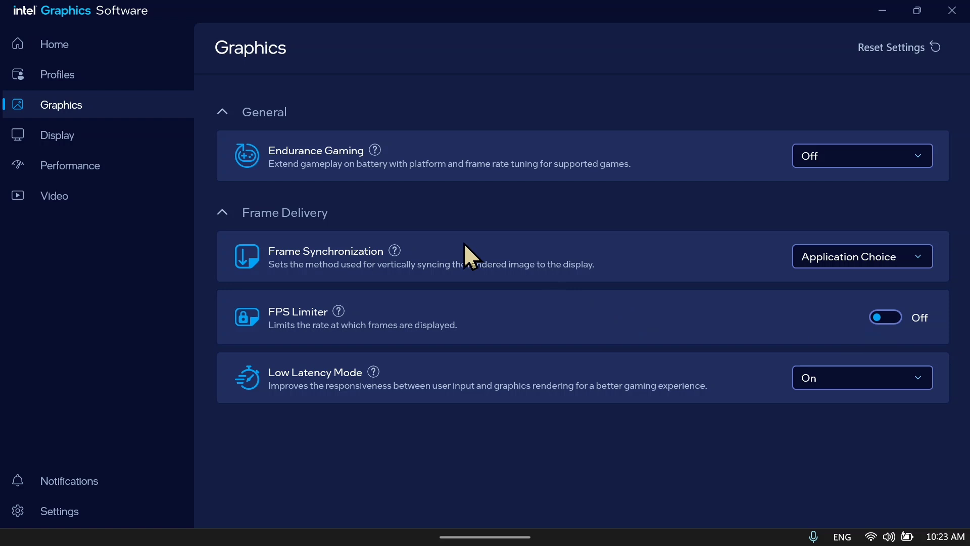
pyautogui.click(72, 79)
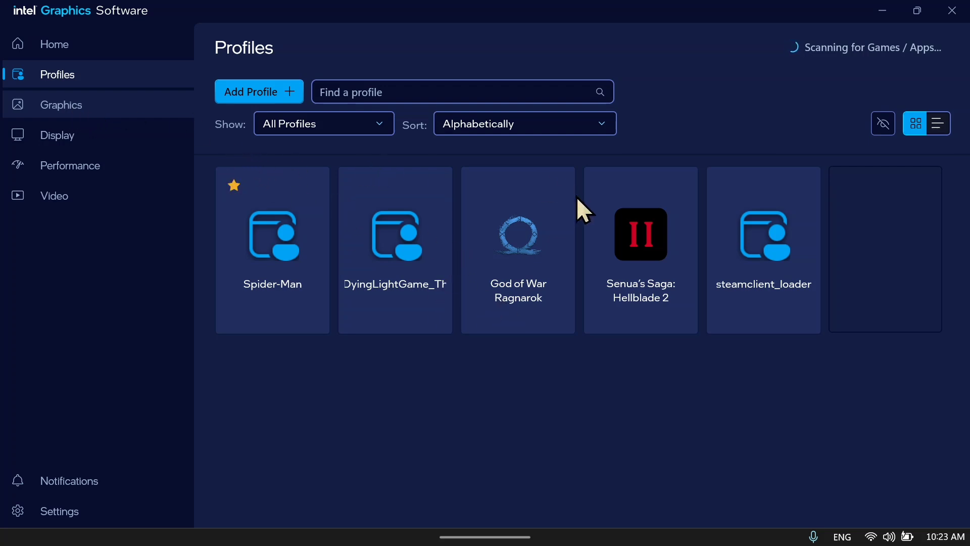
pyautogui.click(129, 115)
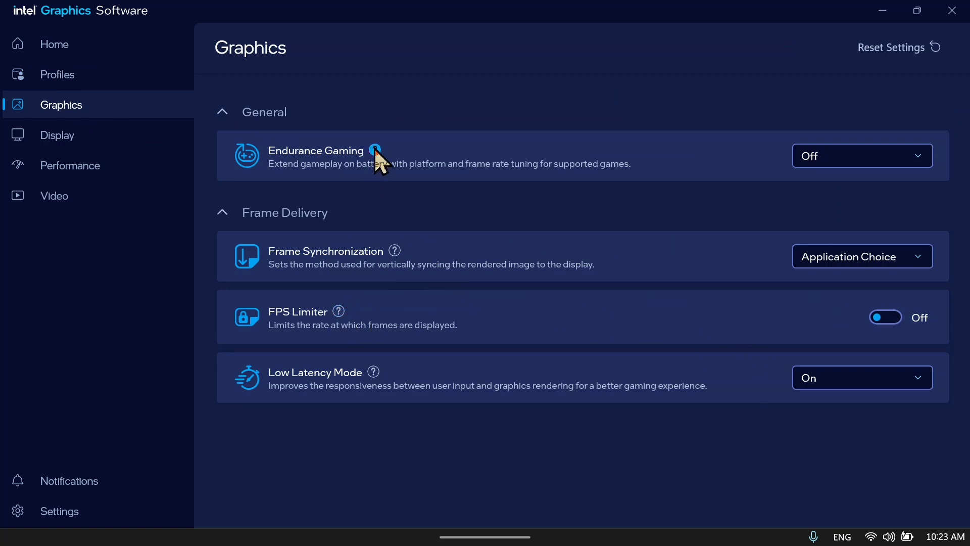
pyautogui.moveTo(374, 150)
# Set the Power Efficiency level of Display Power Saving Technology to 3 in the display settings.
pyautogui.click(56, 136)
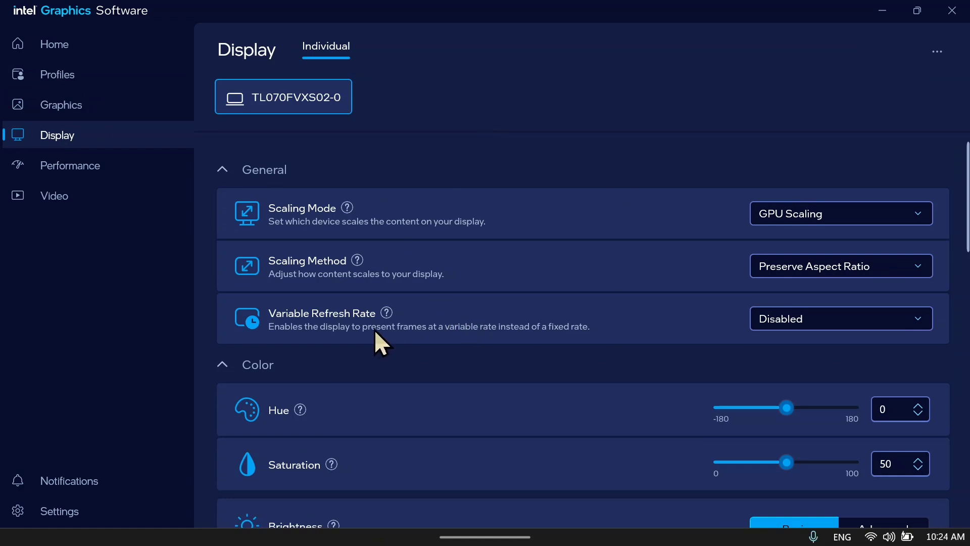
pyautogui.click(804, 318)
pyautogui.click(804, 319)
pyautogui.scroll(-5, 552, 210)
pyautogui.scroll(-8, 550, 203)
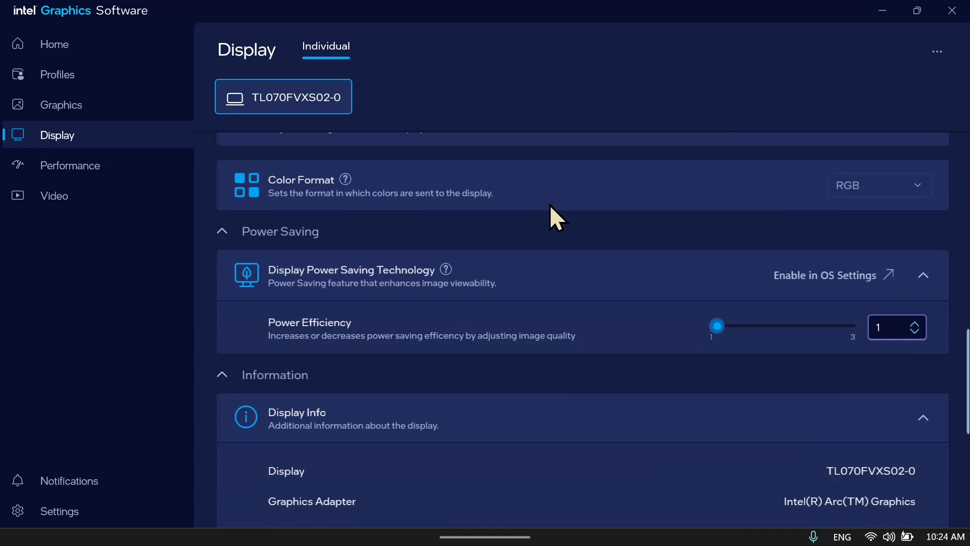
pyautogui.scroll(1, 560, 212)
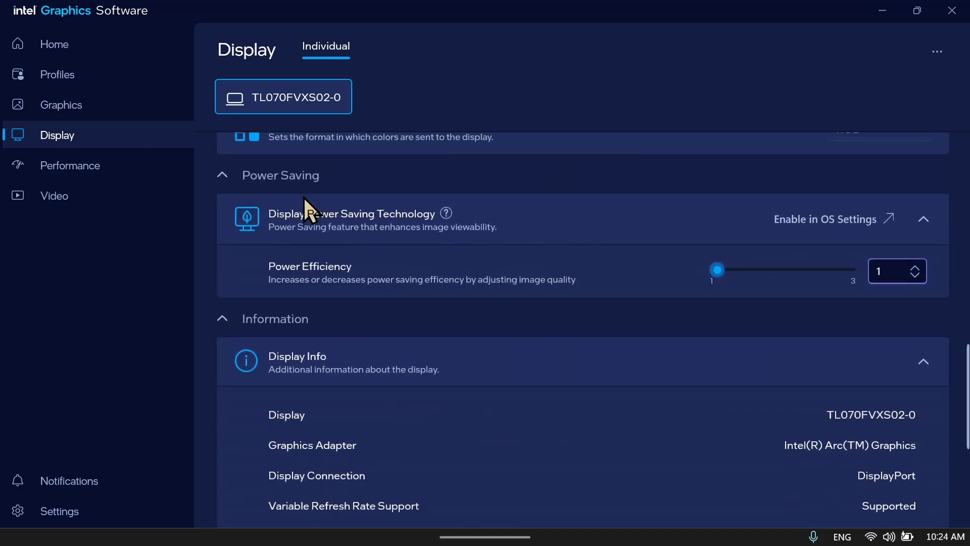
pyautogui.moveTo(716, 272); pyautogui.dragTo(830, 268)
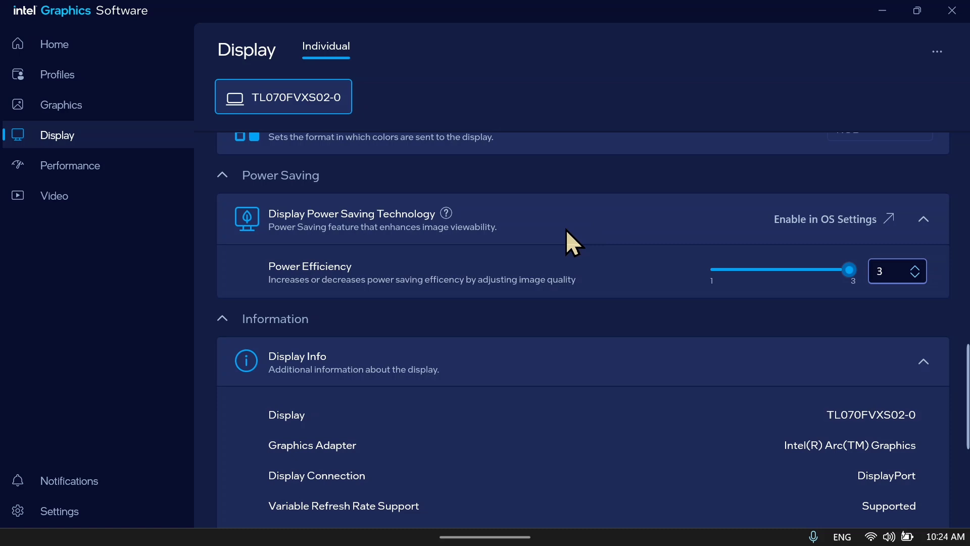
# Set the global Variable Refresh Rate Mode for all displays to Disabled.
pyautogui.scroll(-5, 509, 229)
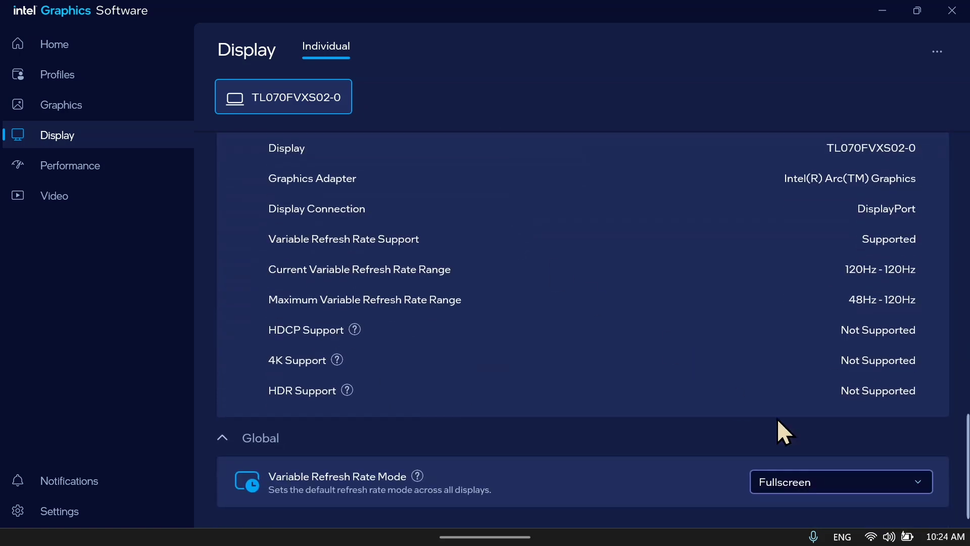
pyautogui.click(796, 482)
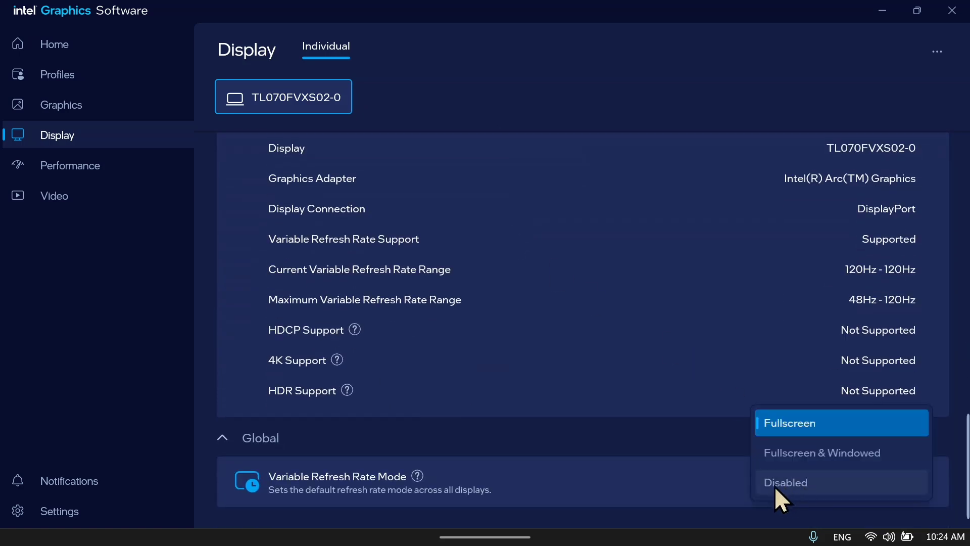
pyautogui.click(777, 487)
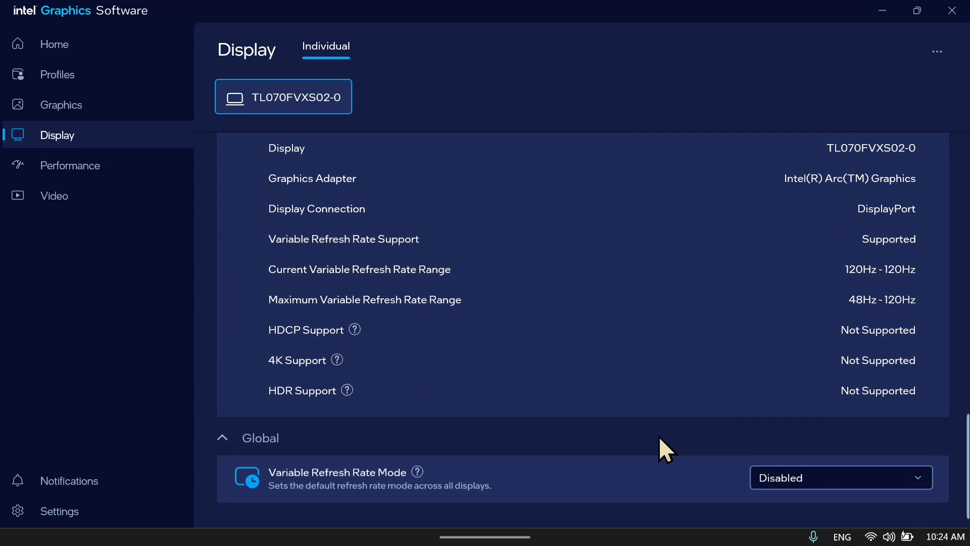
# Look over the Performance and Video pages and review the Display settings once more.
pyautogui.scroll(6, 578, 450)
pyautogui.scroll(10, 666, 384)
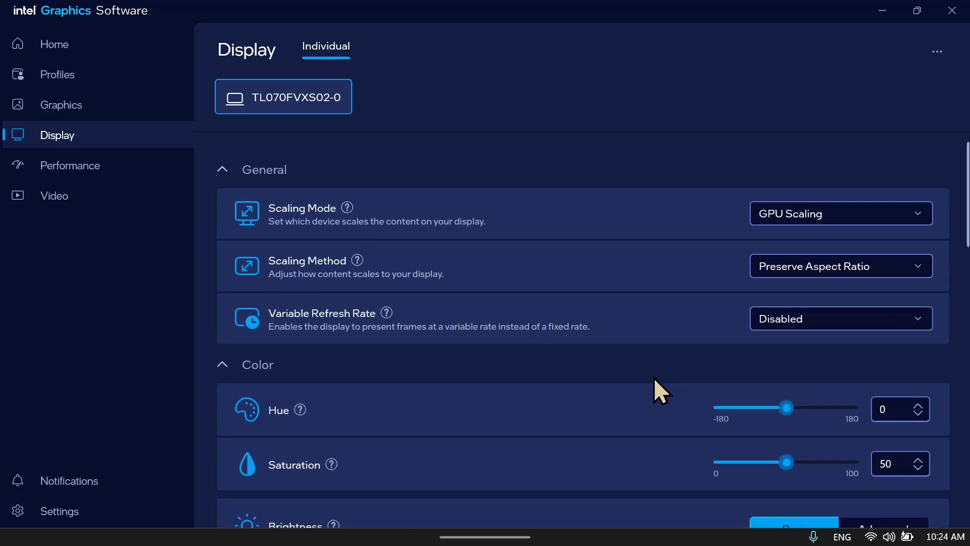
pyautogui.click(59, 170)
pyautogui.click(53, 196)
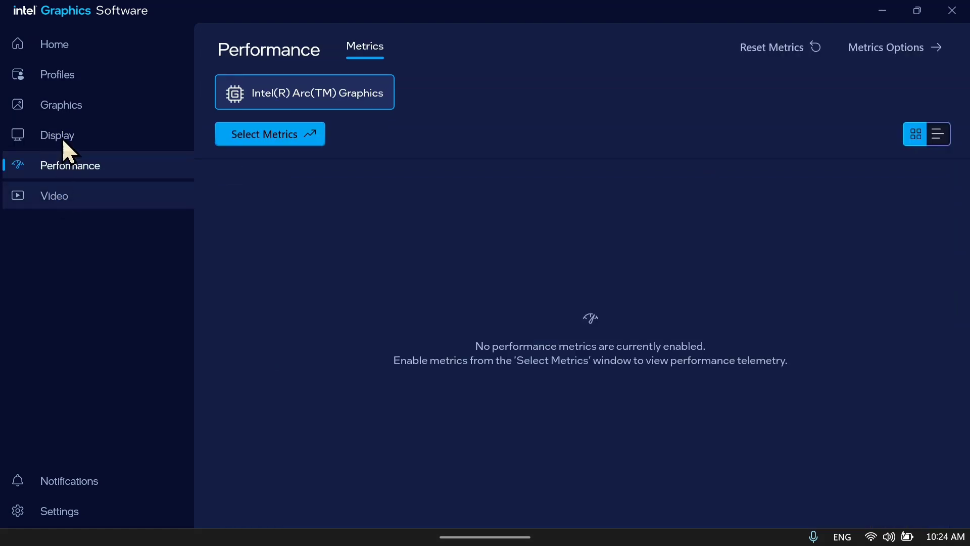
pyautogui.click(58, 135)
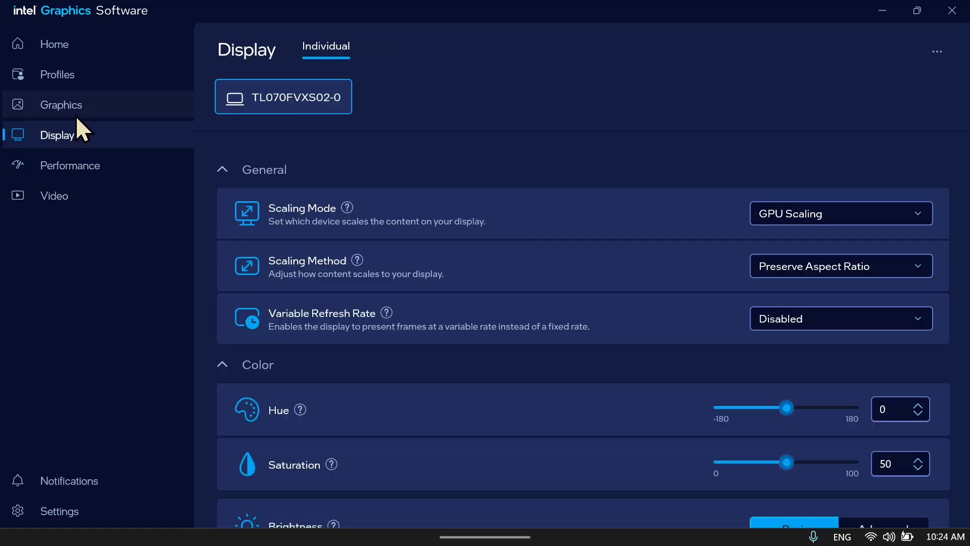
pyautogui.scroll(-4, 489, 184)
pyautogui.scroll(-5, 493, 197)
pyautogui.scroll(10, 522, 271)
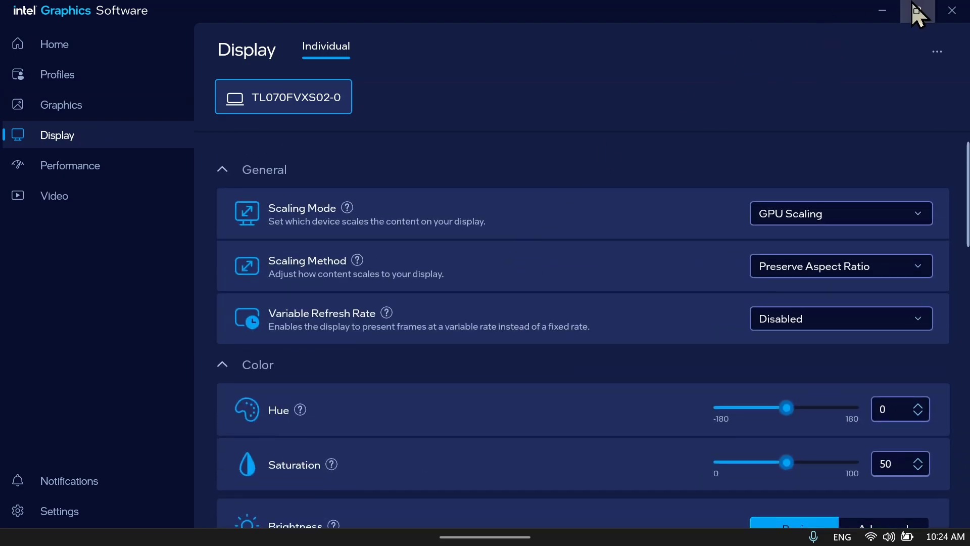
# Close Intel Graphics Software, switch to MSI Center M and check its Wi-Fi connection page.
pyautogui.click(954, 12)
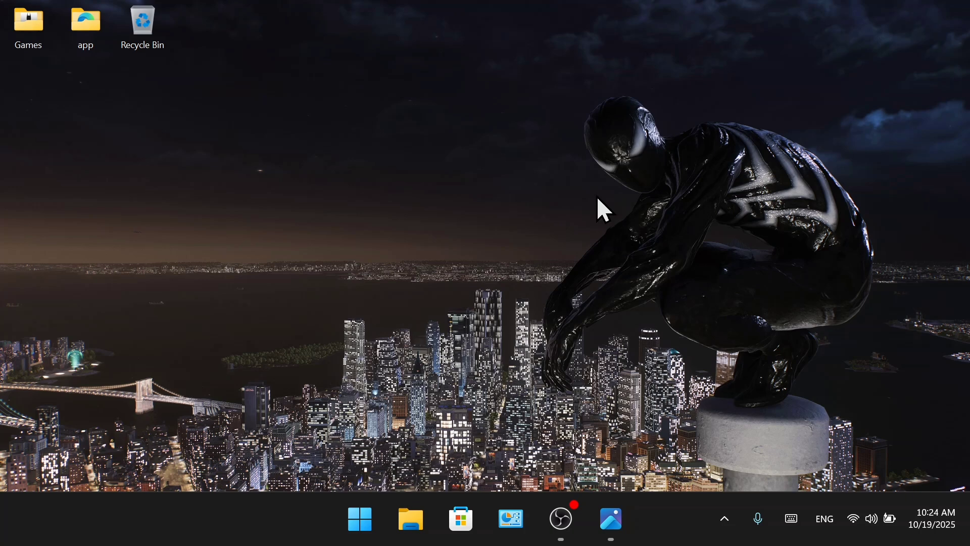
pyautogui.click(729, 520)
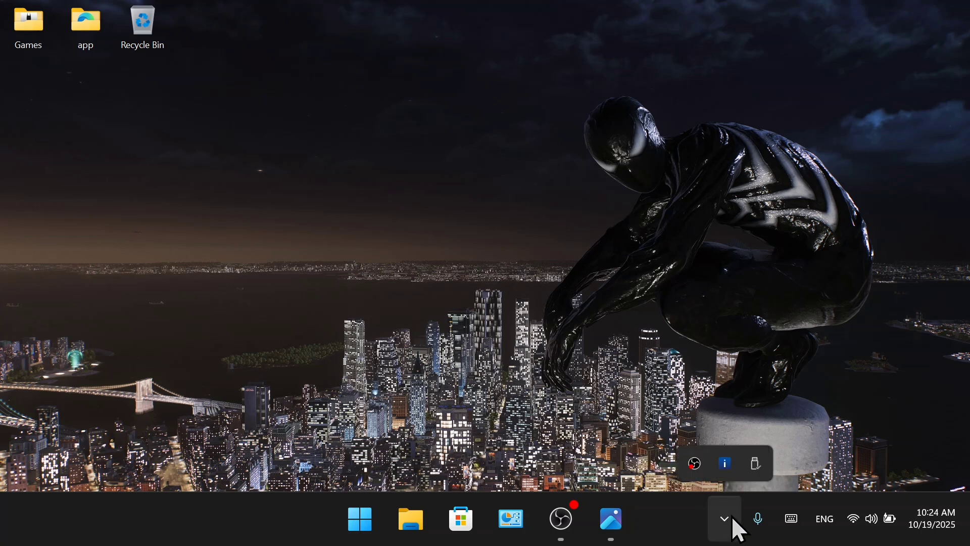
pyautogui.click(731, 520)
pyautogui.click(367, 520)
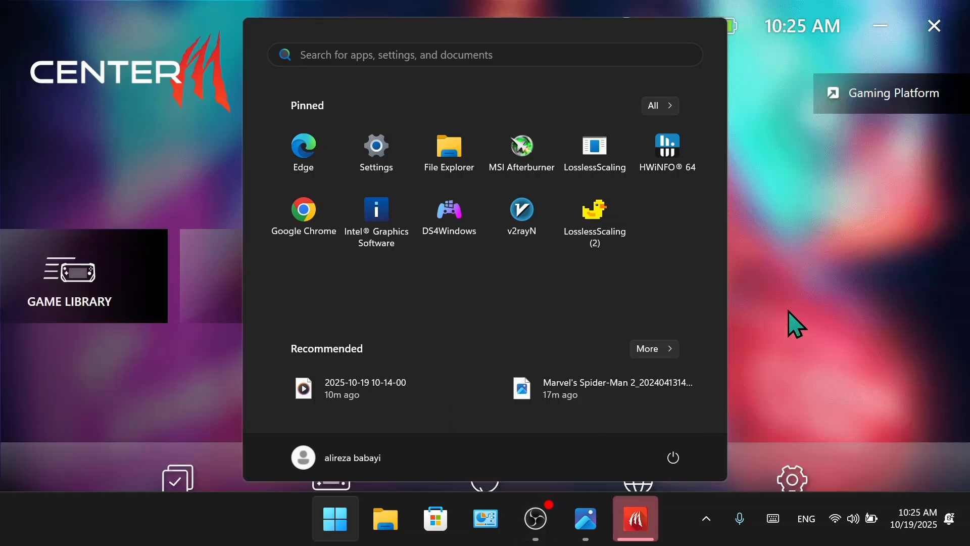
pyautogui.click(782, 283)
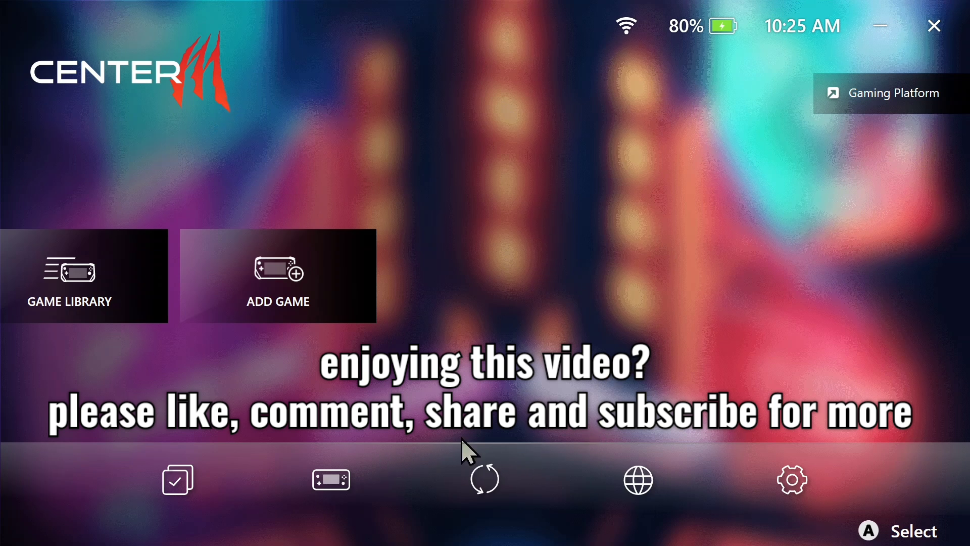
pyautogui.click(642, 473)
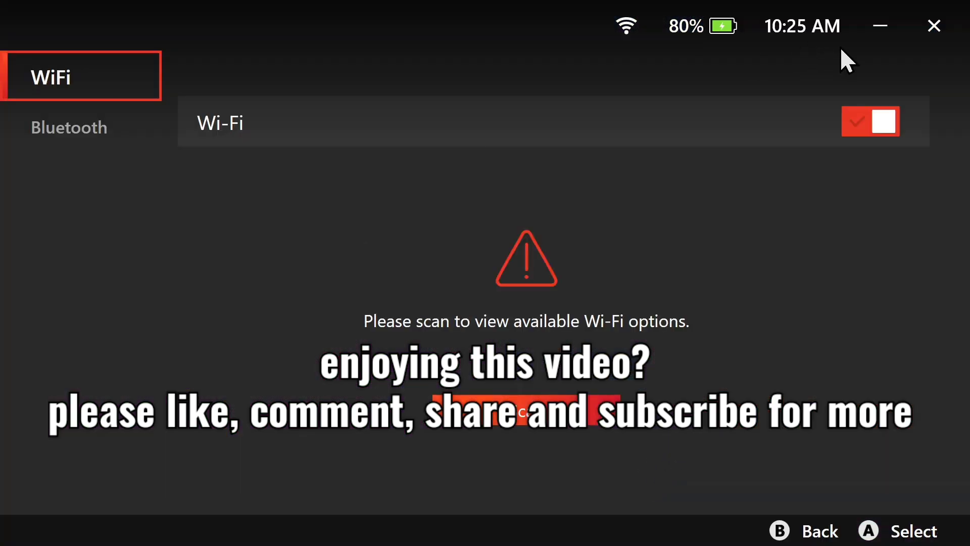
pyautogui.press('Escape')
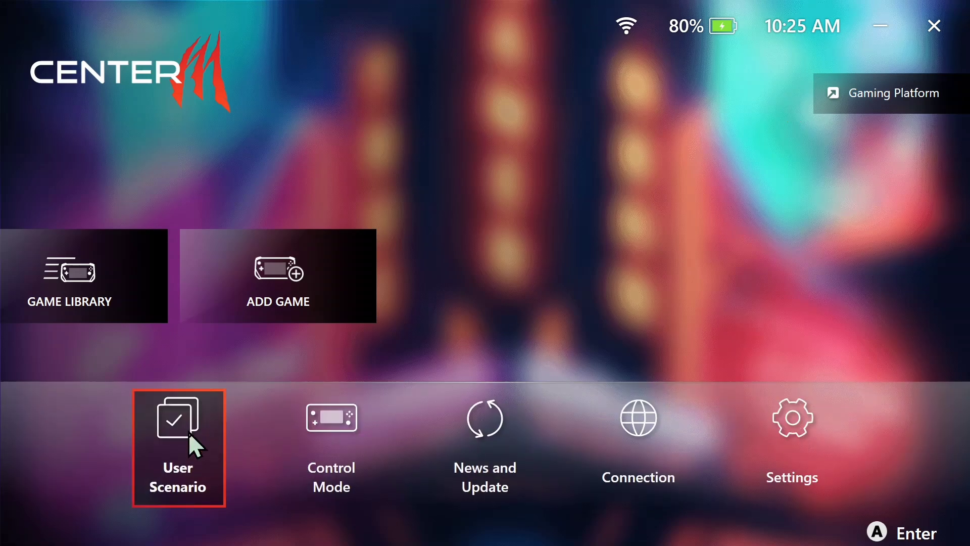
# Choose the Manual user scenario and apply a DC power limit with PL1 set to 25.
pyautogui.click(182, 428)
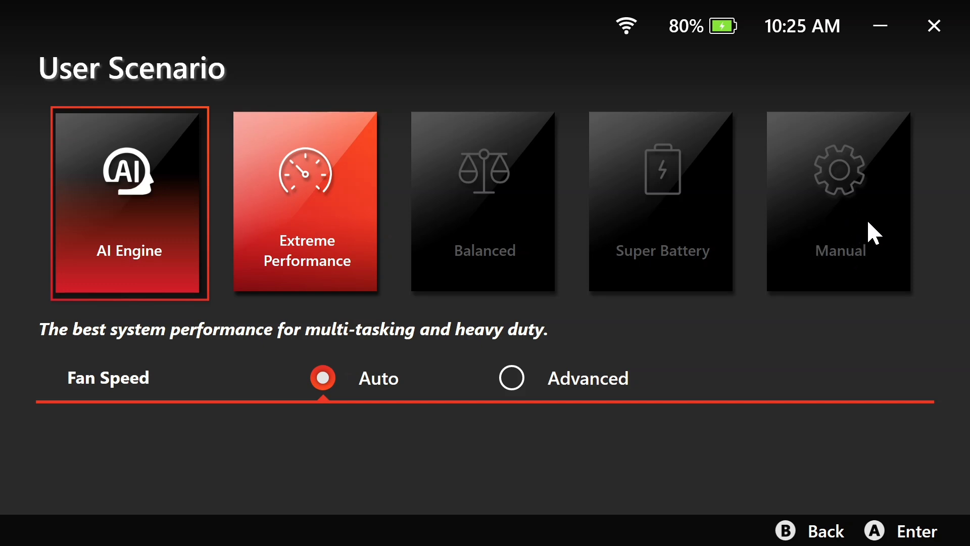
pyautogui.click(854, 179)
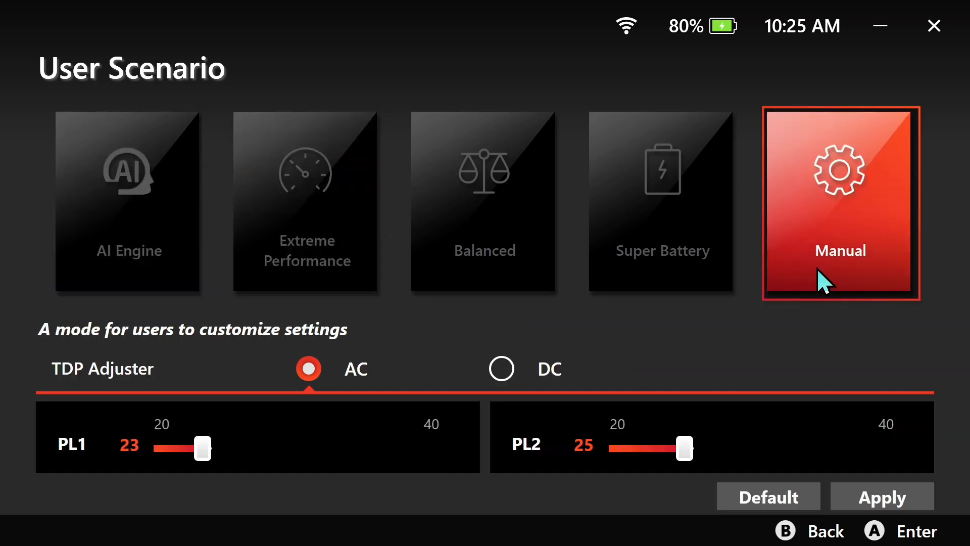
pyautogui.click(502, 371)
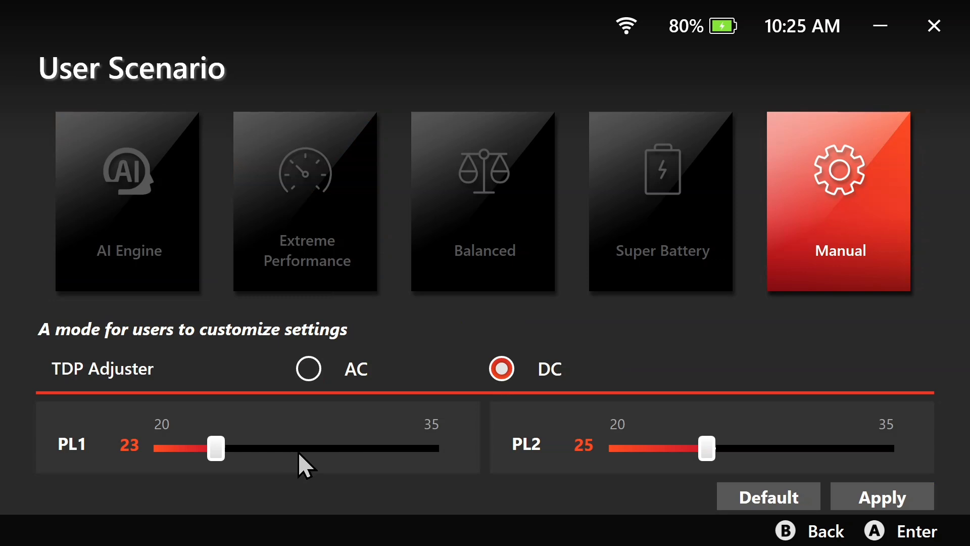
pyautogui.moveTo(221, 446); pyautogui.dragTo(251, 447)
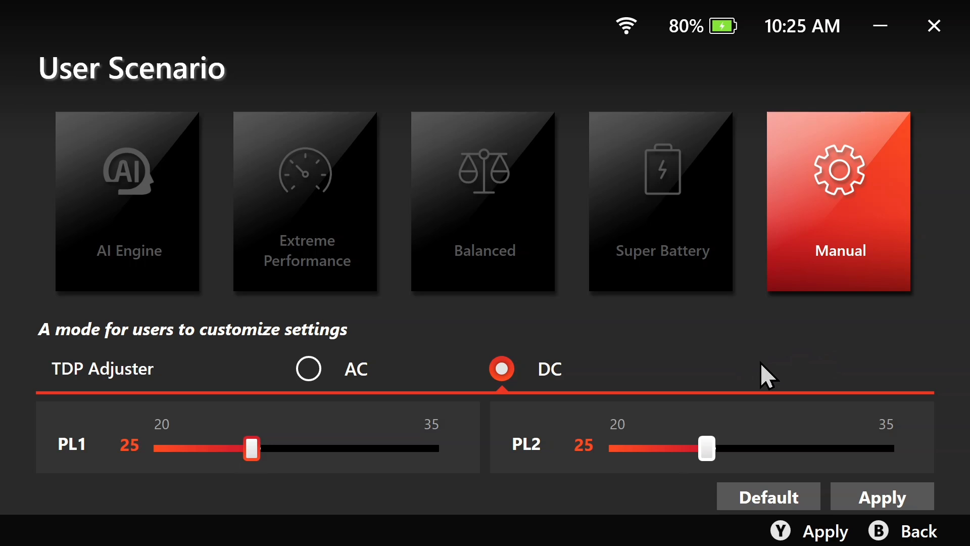
pyautogui.click(901, 500)
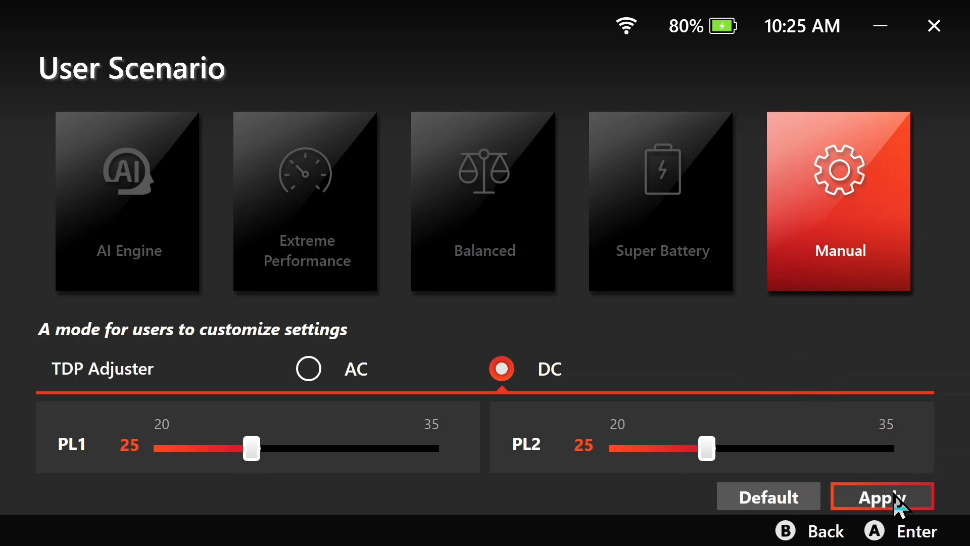
pyautogui.click(893, 493)
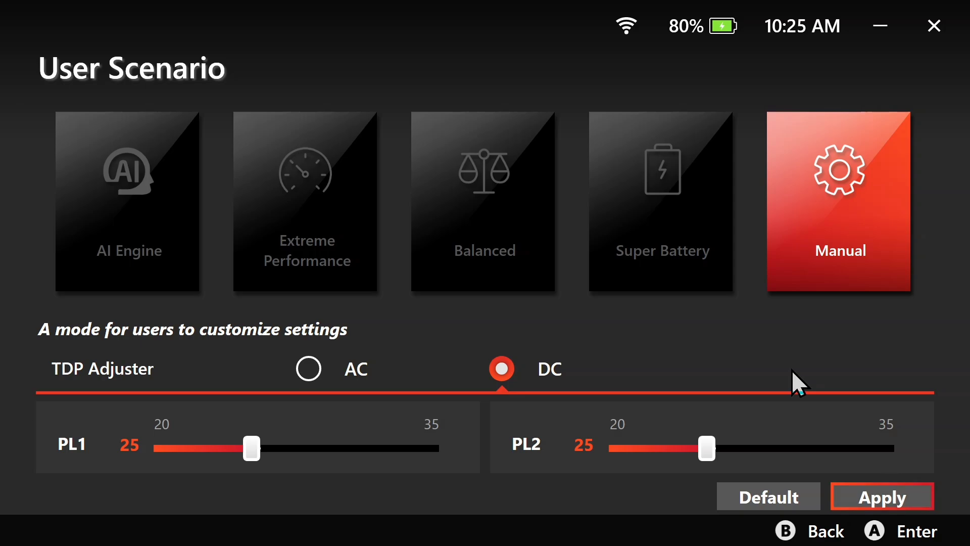
pyautogui.press('Escape')
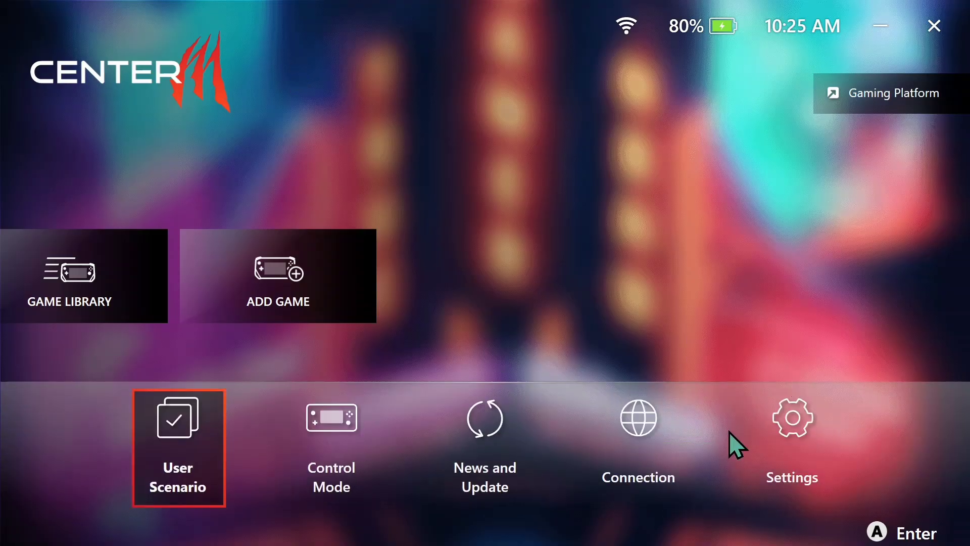
# View the Mystic Light settings and turn off the Lighting Switch in MSI Quick Settings.
pyautogui.click(791, 424)
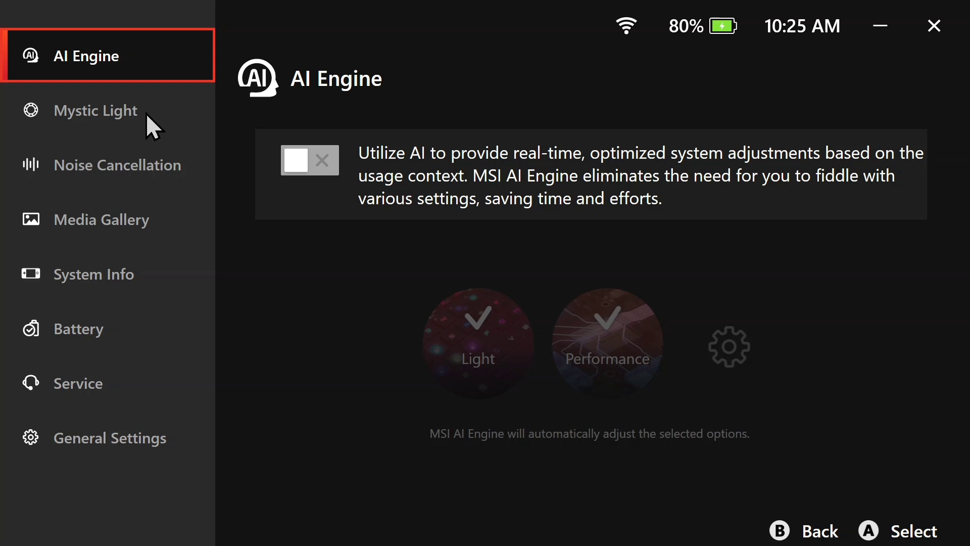
pyautogui.click(133, 112)
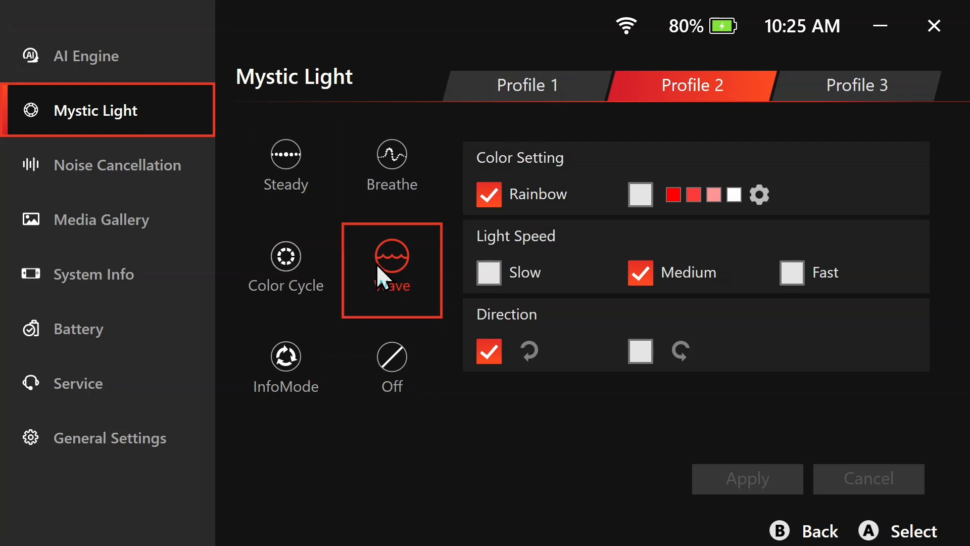
pyautogui.press('super+a')
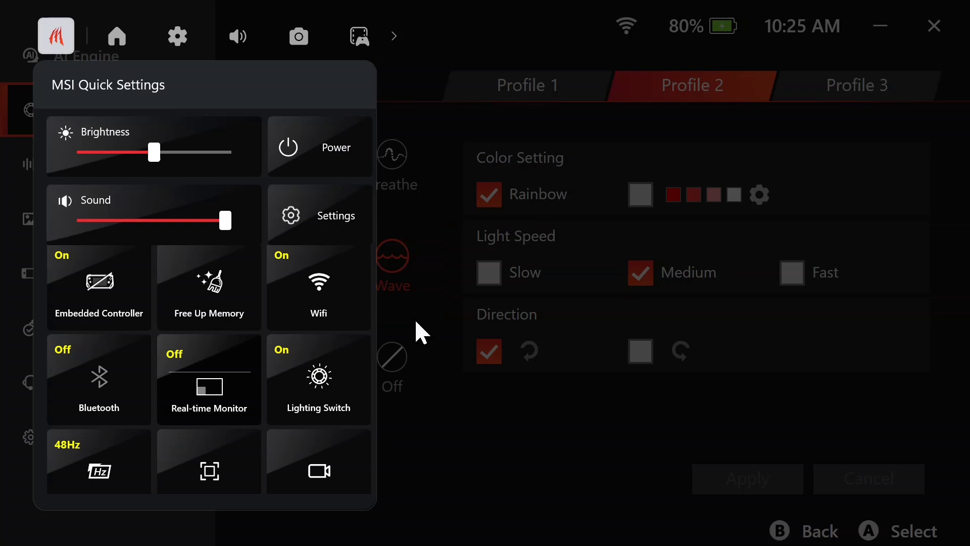
pyautogui.click(324, 378)
pyautogui.scroll(-1, 295, 329)
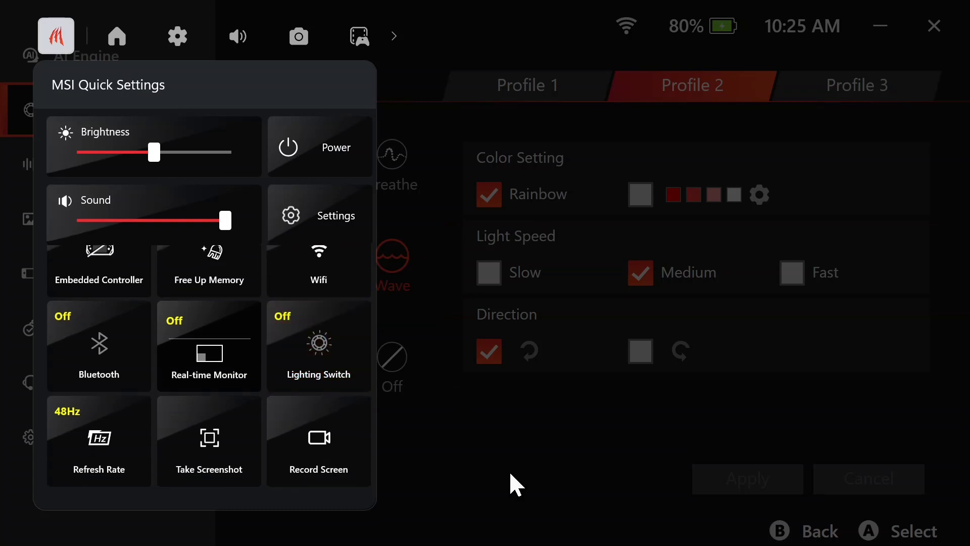
pyautogui.click(384, 267)
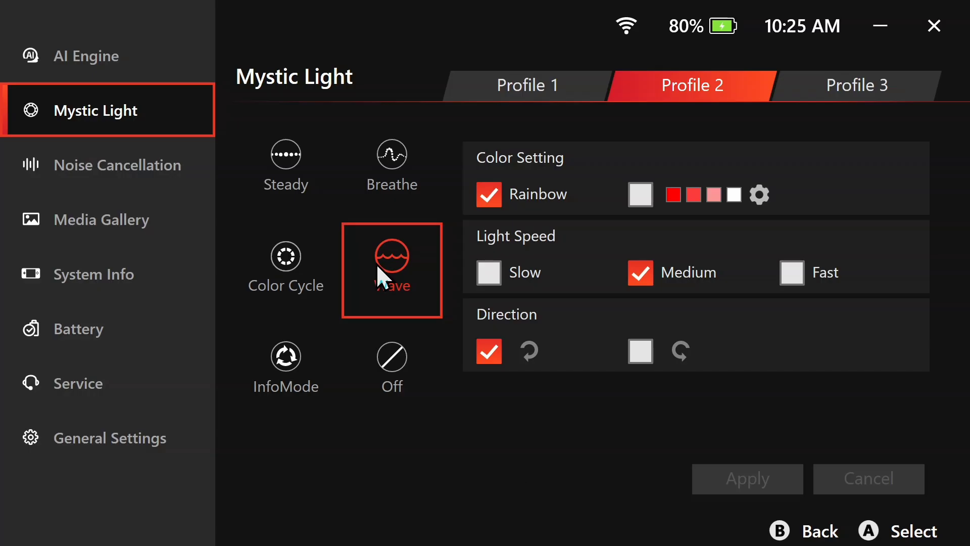
# View the Noise Cancellation settings and set Battery Master to 100% in the battery settings.
pyautogui.click(83, 166)
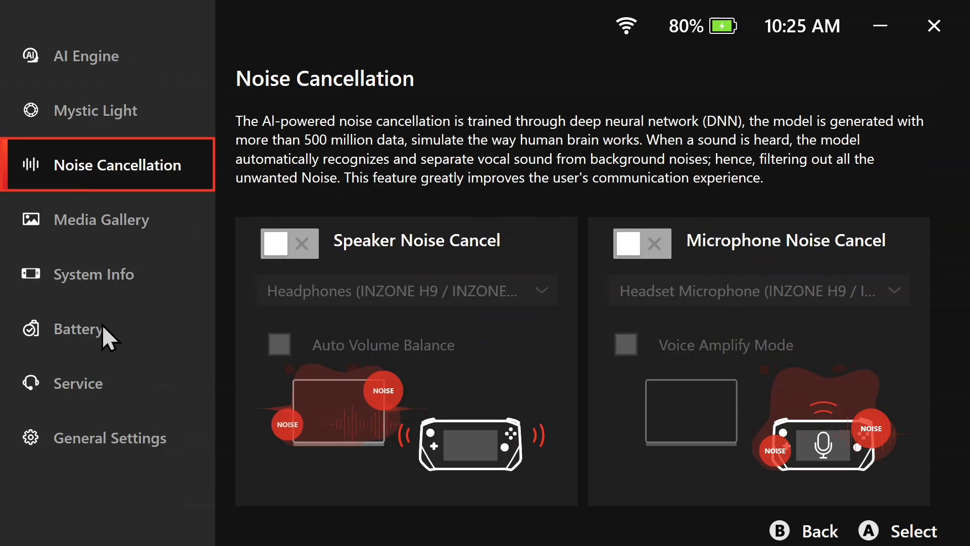
pyautogui.click(68, 323)
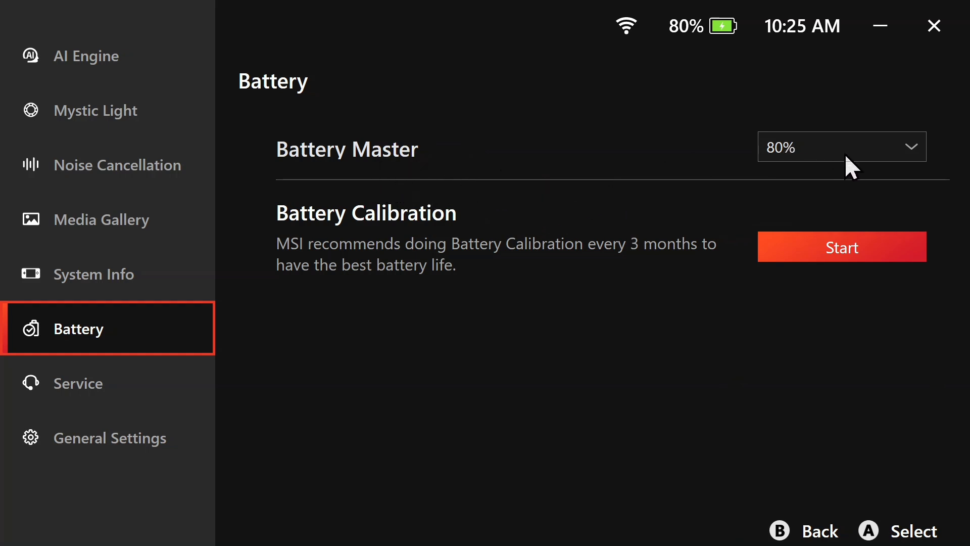
pyautogui.click(805, 148)
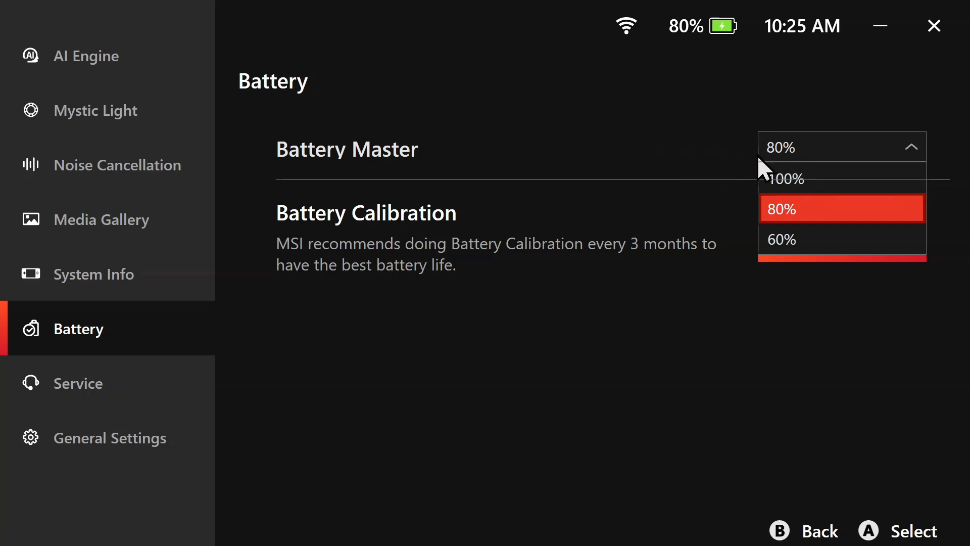
pyautogui.click(769, 153)
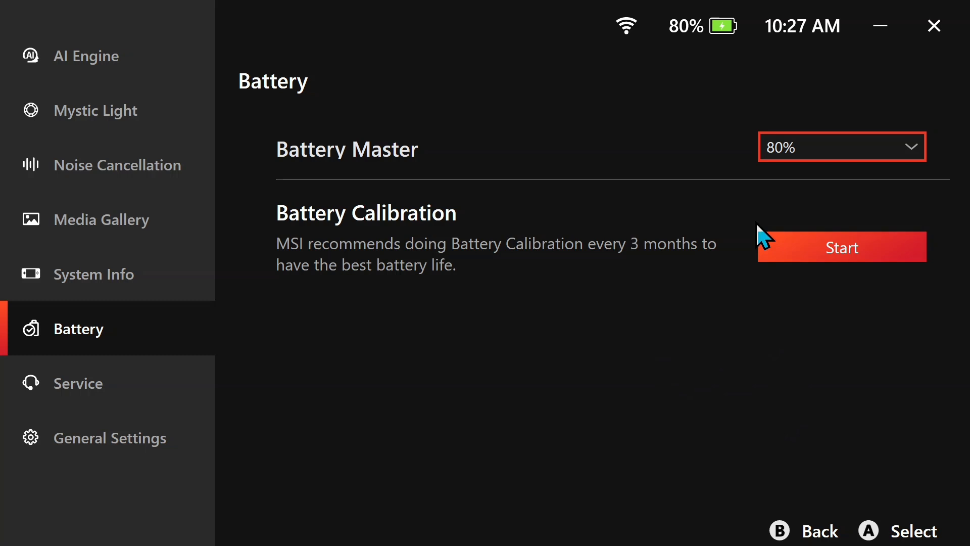
pyautogui.click(800, 148)
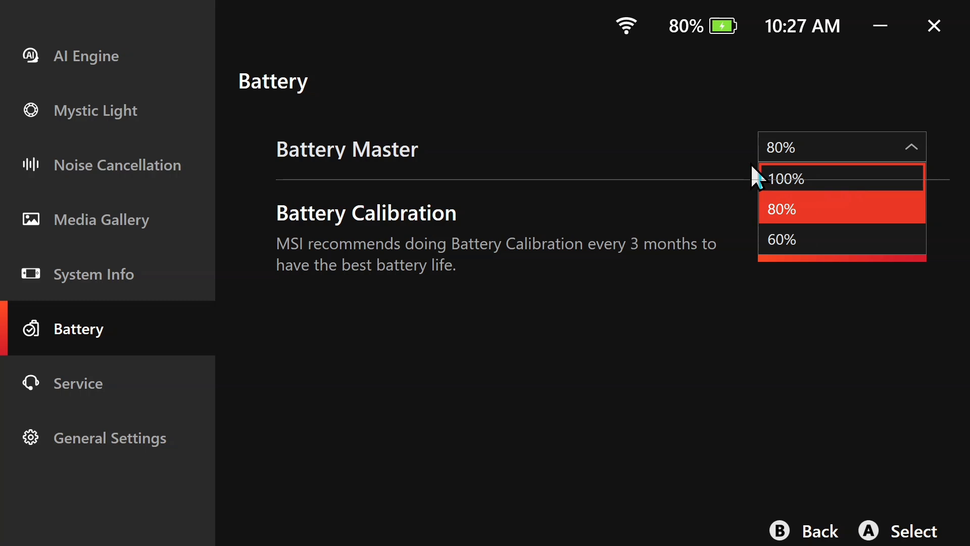
pyautogui.press('Return')
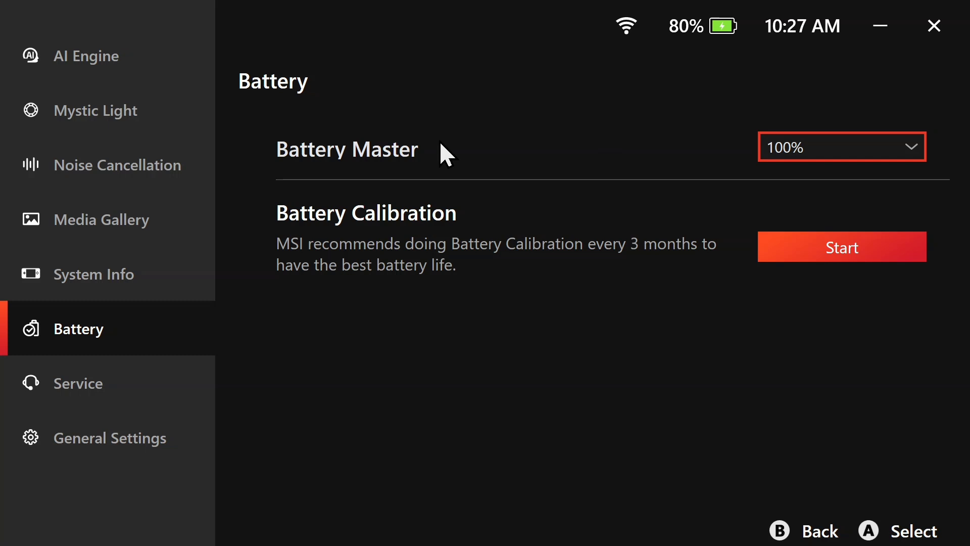
# Look over the Service and General Settings pages and return to the battery settings.
pyautogui.click(68, 385)
pyautogui.click(73, 437)
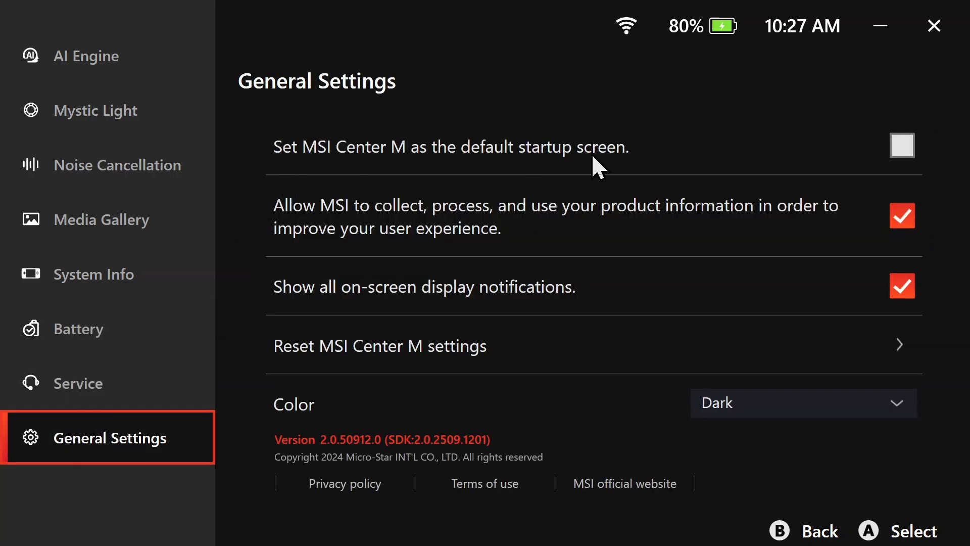
pyautogui.click(79, 330)
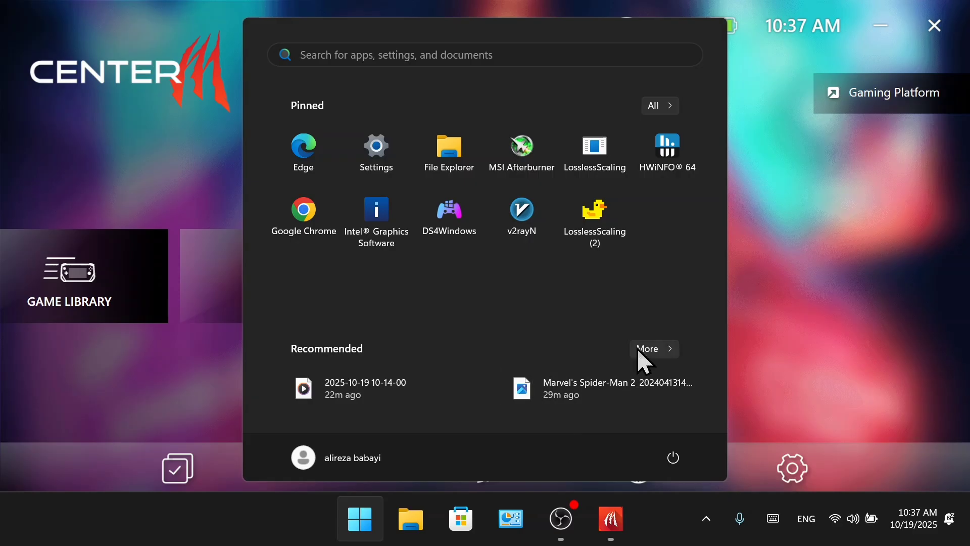
# Set both the left side and right side vibration intensity to 0% in the Gamepad Mode settings.
pyautogui.click(851, 335)
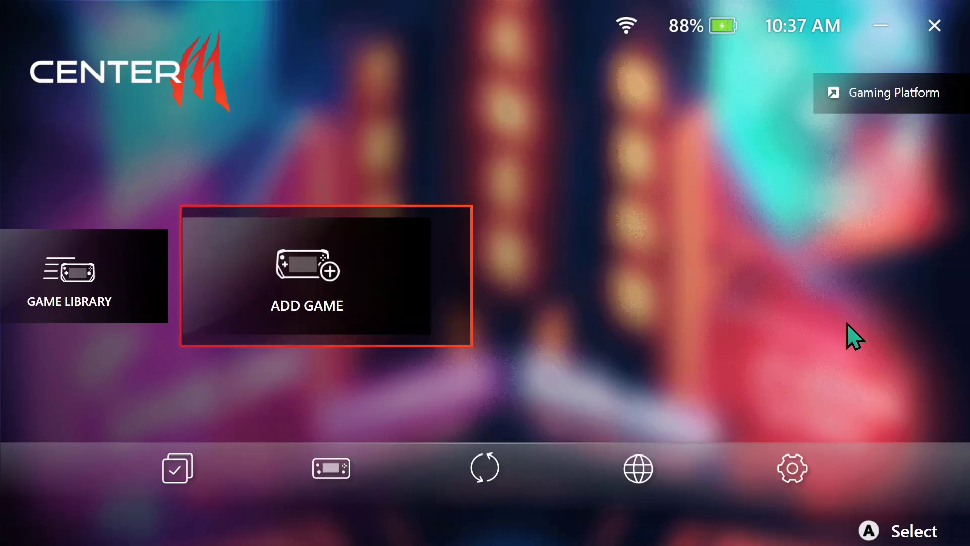
pyautogui.click(356, 460)
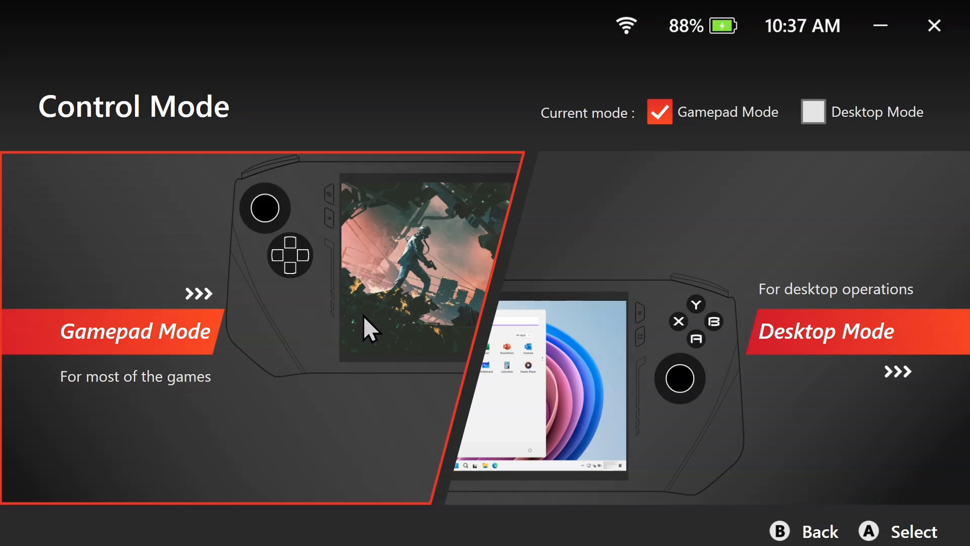
pyautogui.click(281, 269)
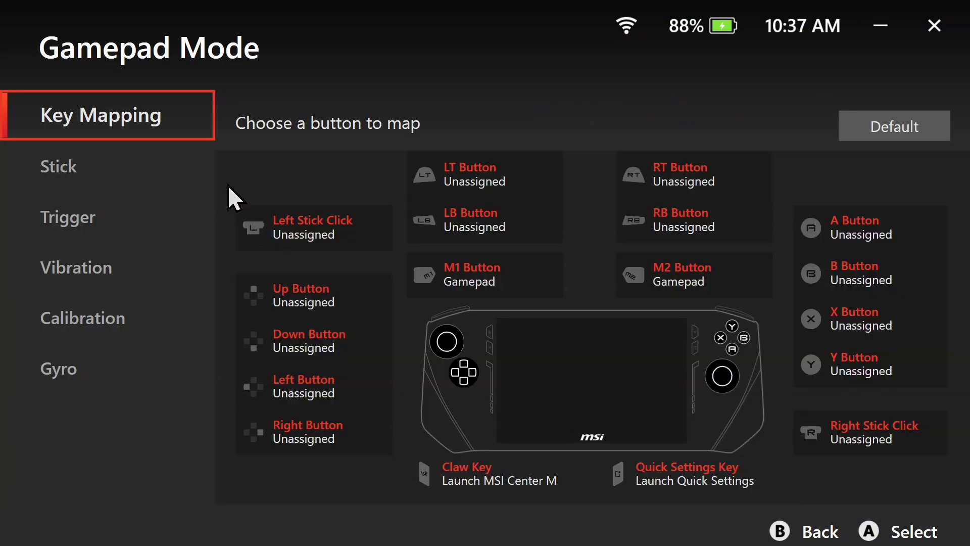
pyautogui.click(95, 272)
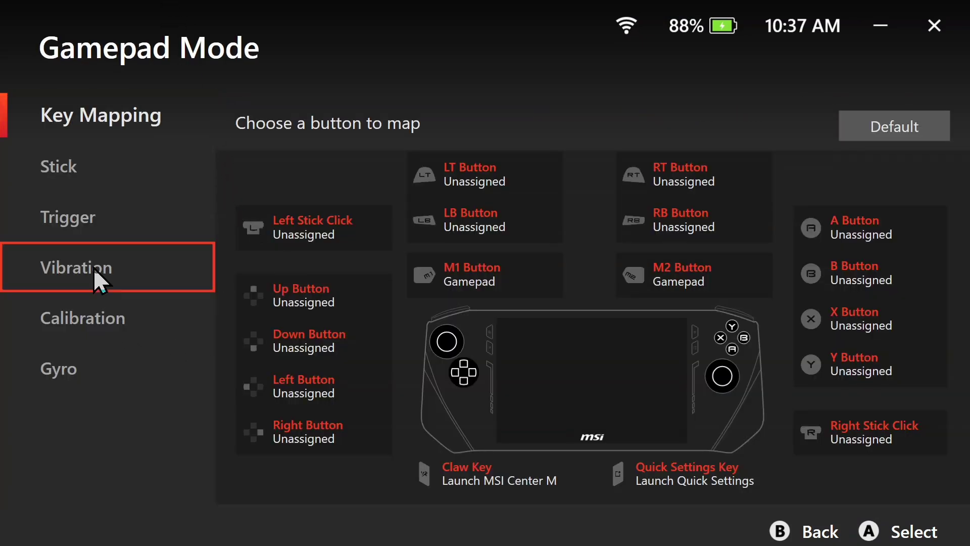
pyautogui.click(276, 435)
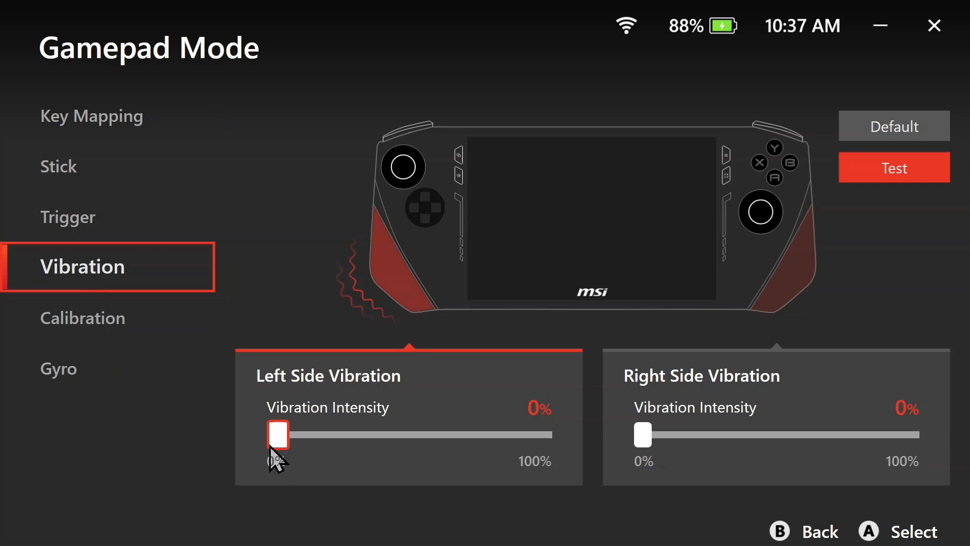
pyautogui.click(643, 435)
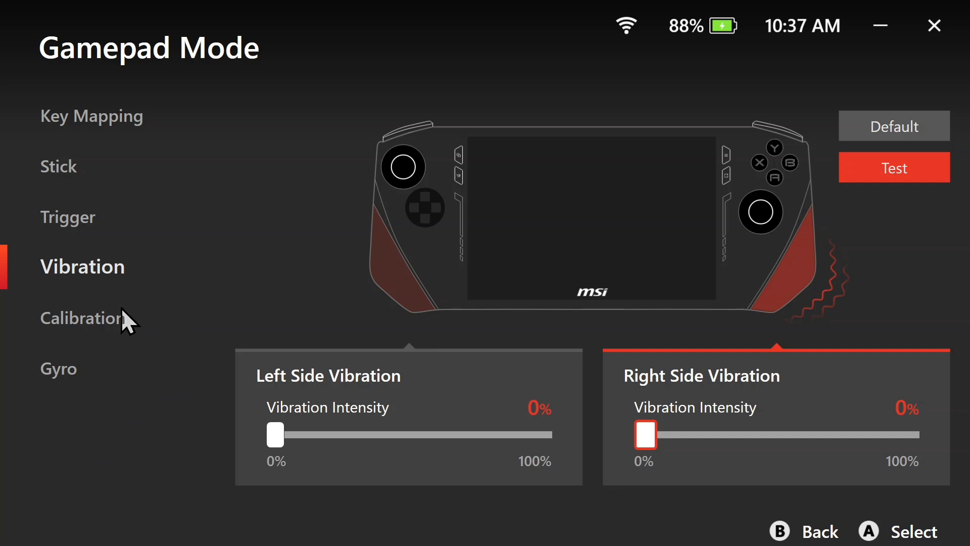
# Check the Gyro Behavior option in the Gamepad Mode settings and return to the vibration settings.
pyautogui.click(59, 362)
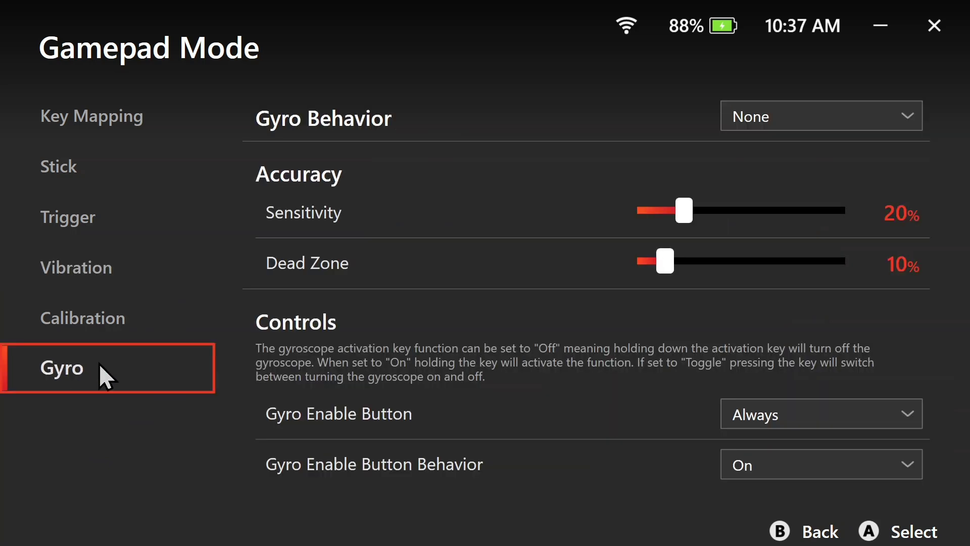
pyautogui.click(776, 113)
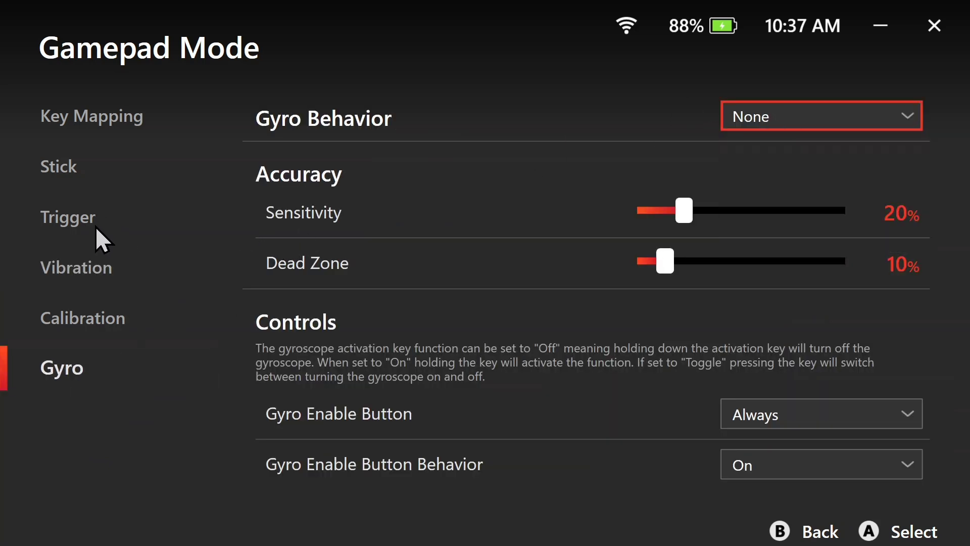
pyautogui.click(78, 269)
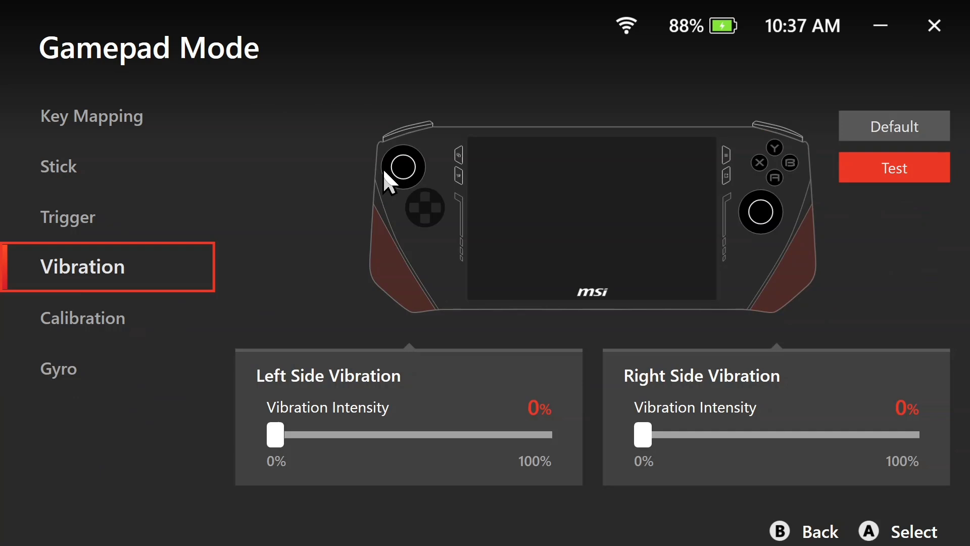
# Leave the Gamepad Mode vibration settings and close MSI Center M.
pyautogui.press('Escape')
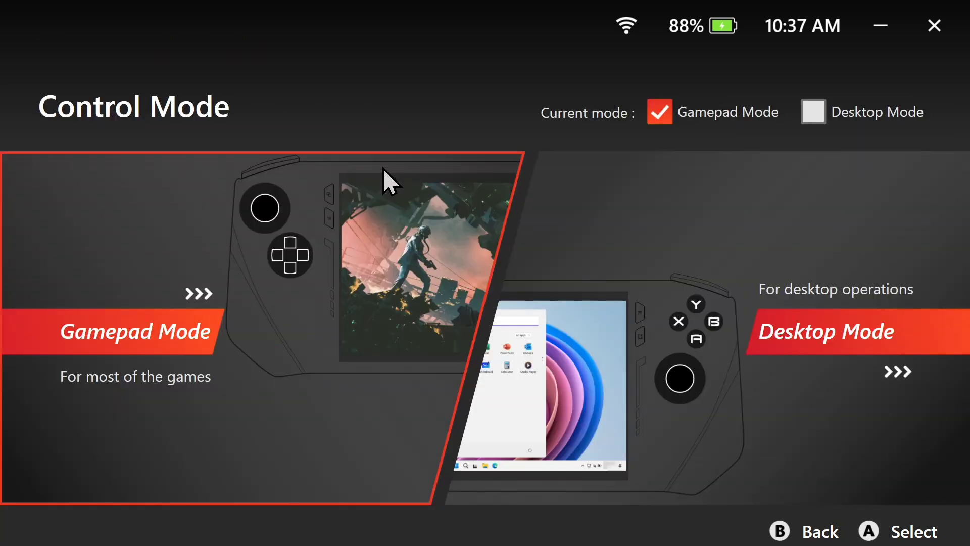
pyautogui.press('Escape')
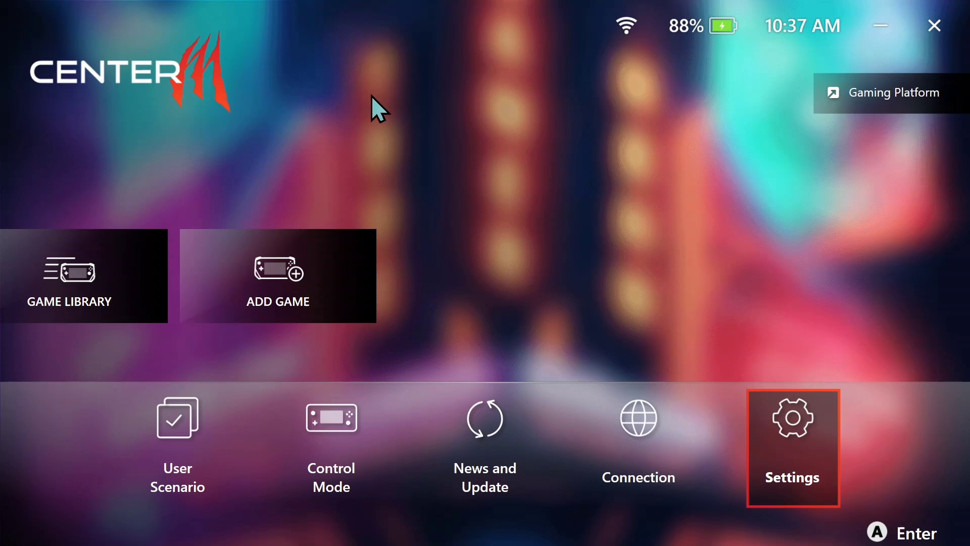
pyautogui.press('super')
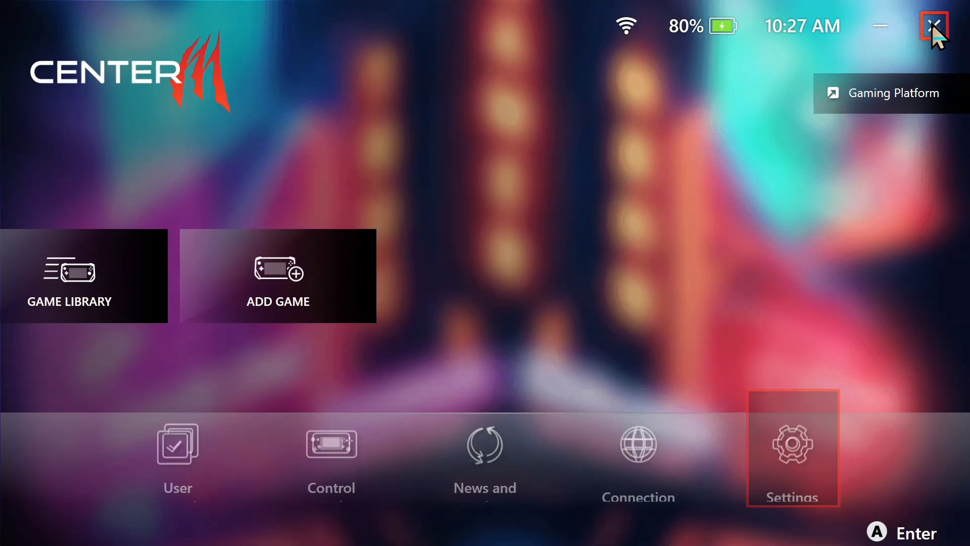
pyautogui.click(932, 27)
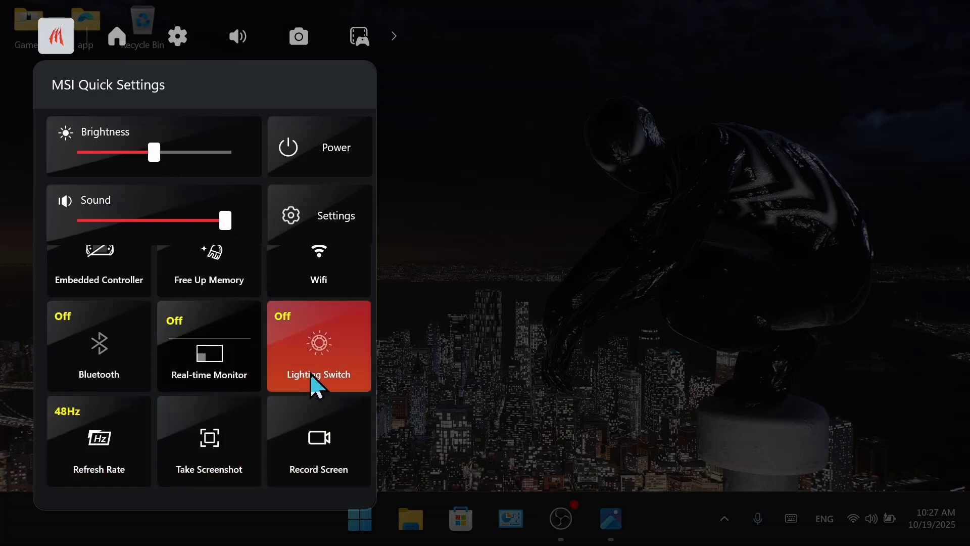
# Free up memory from MSI Quick Settings and close the overlay.
pyautogui.scroll(3, 335, 363)
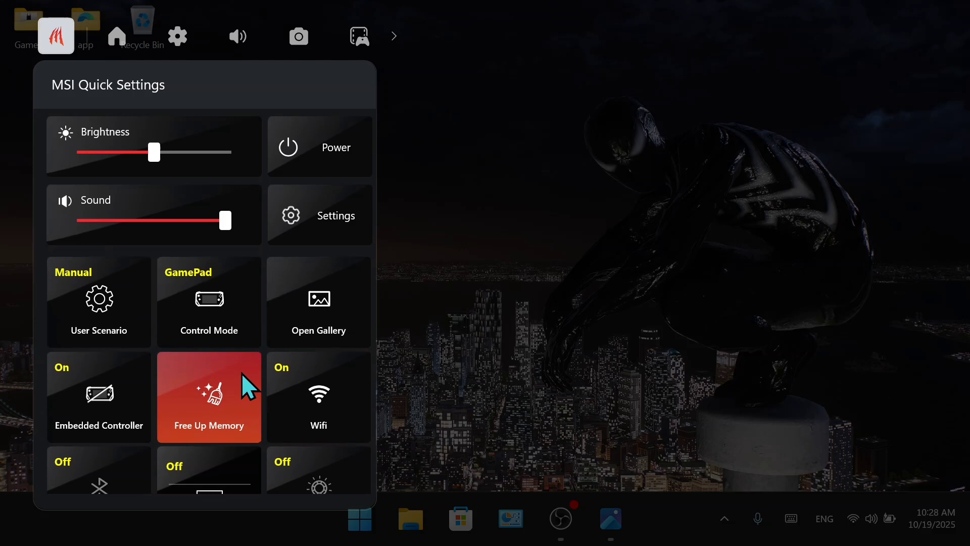
pyautogui.click(215, 403)
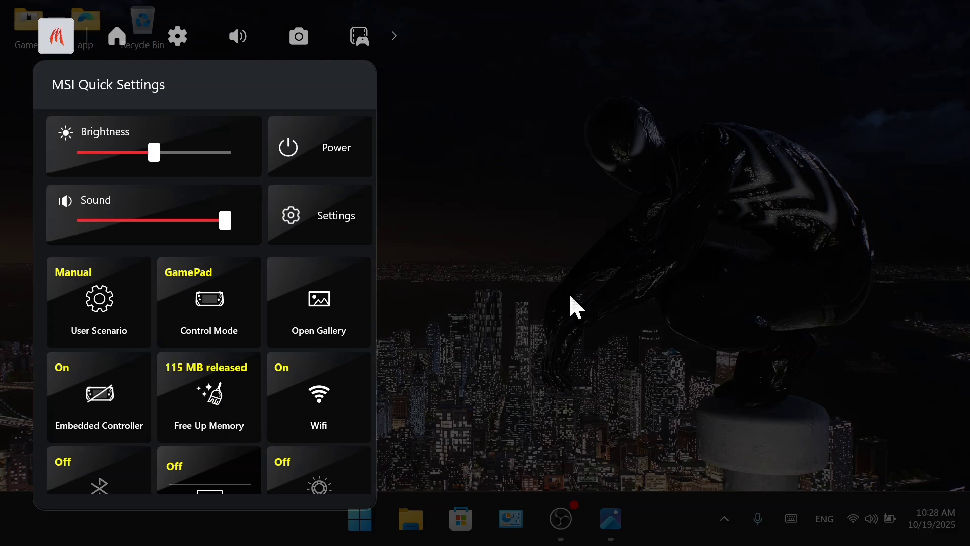
pyautogui.click(581, 204)
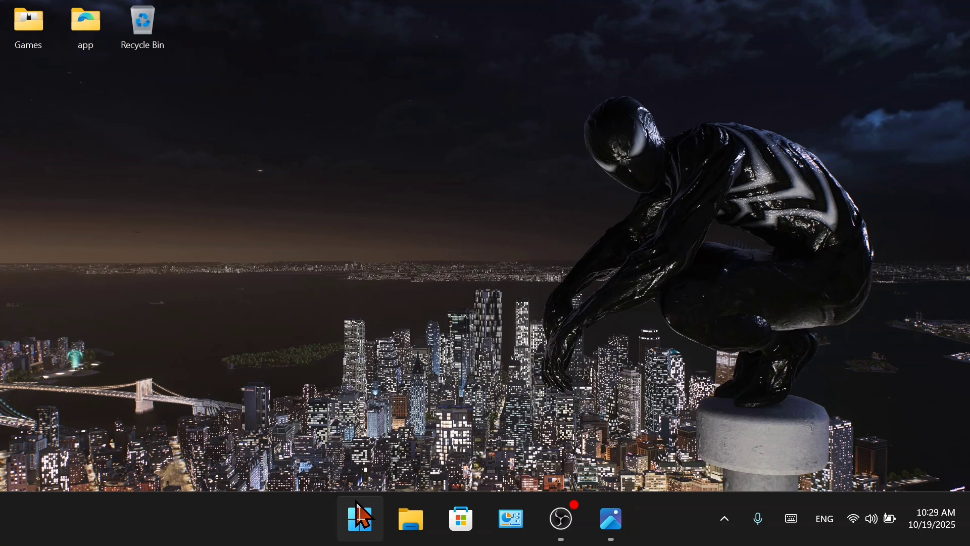
# Open the advanced power settings of the High performance plan and expand Processor power management.
pyautogui.click(359, 518)
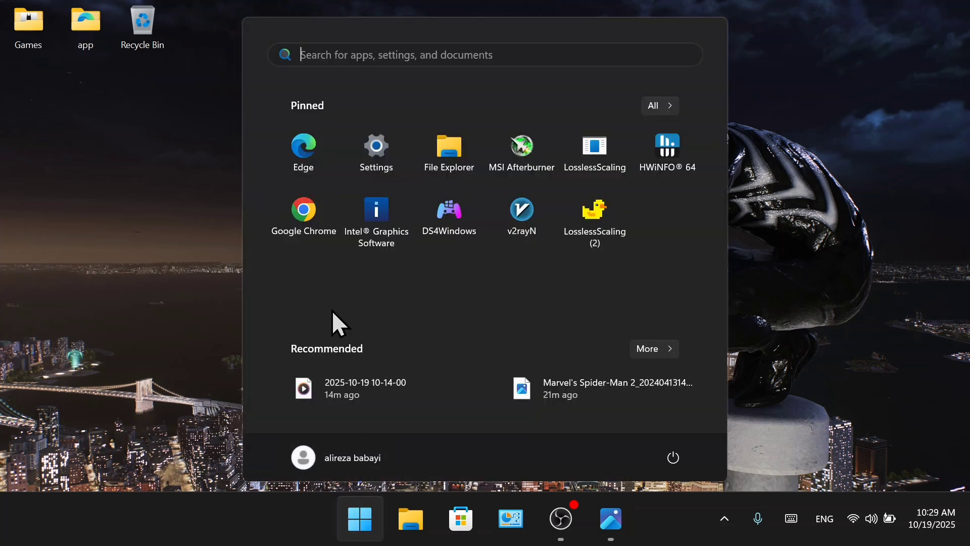
pyautogui.click(366, 54)
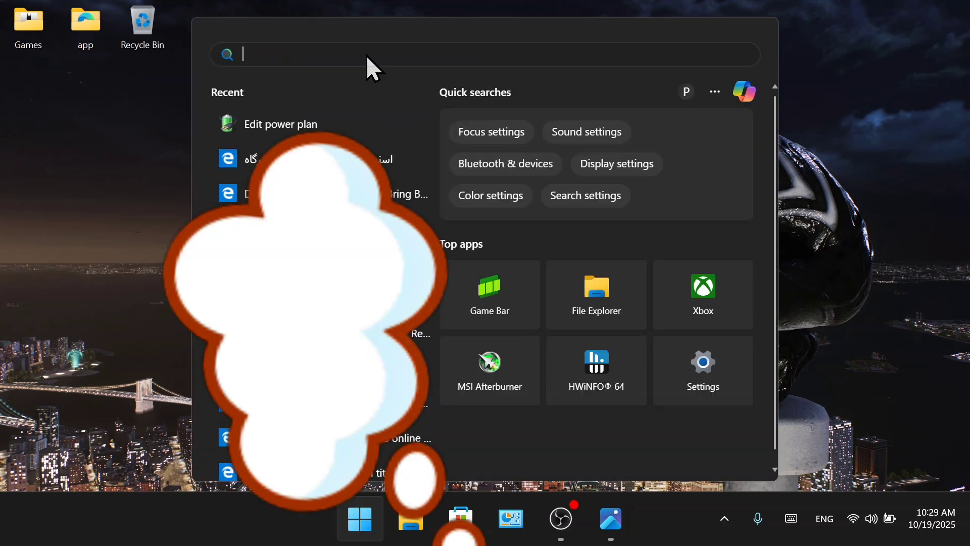
pyautogui.click(285, 129)
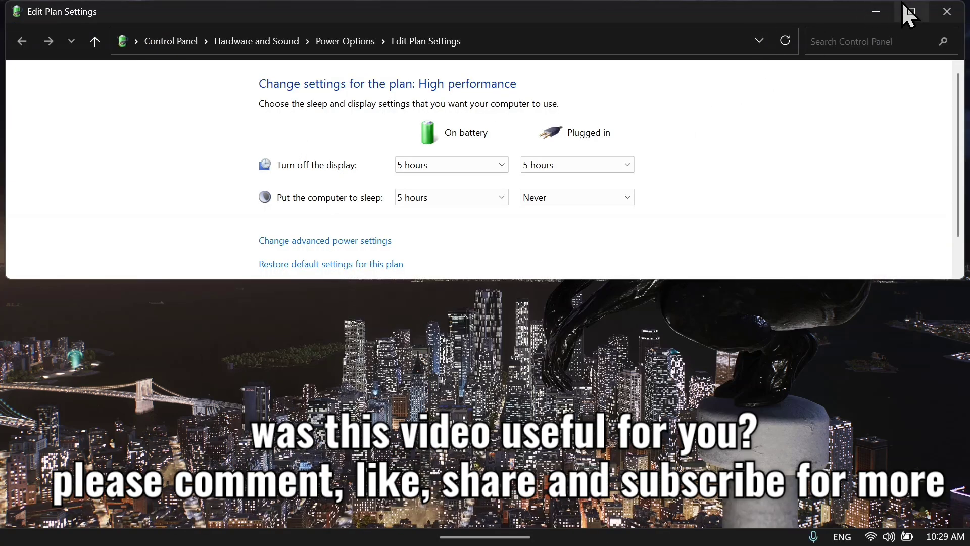
pyautogui.click(366, 242)
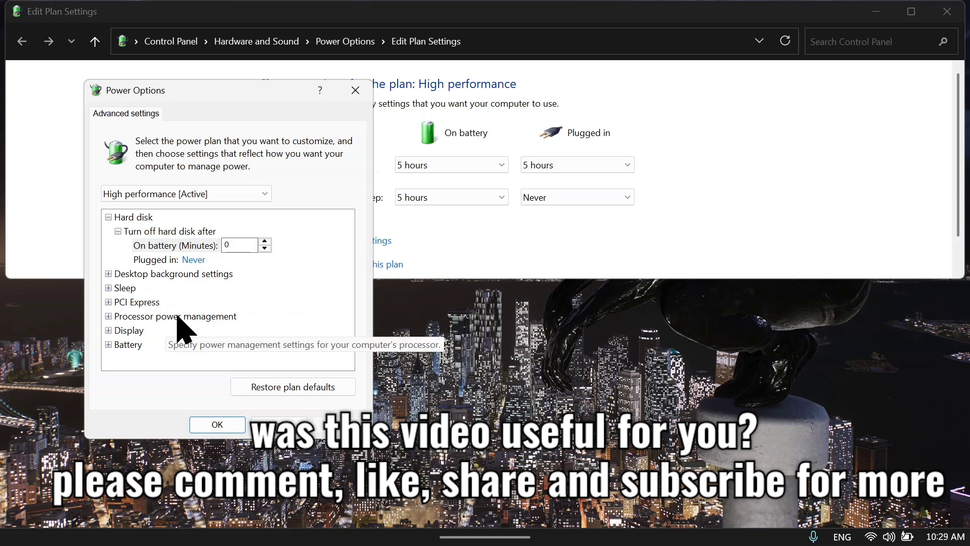
pyautogui.doubleClick(203, 317)
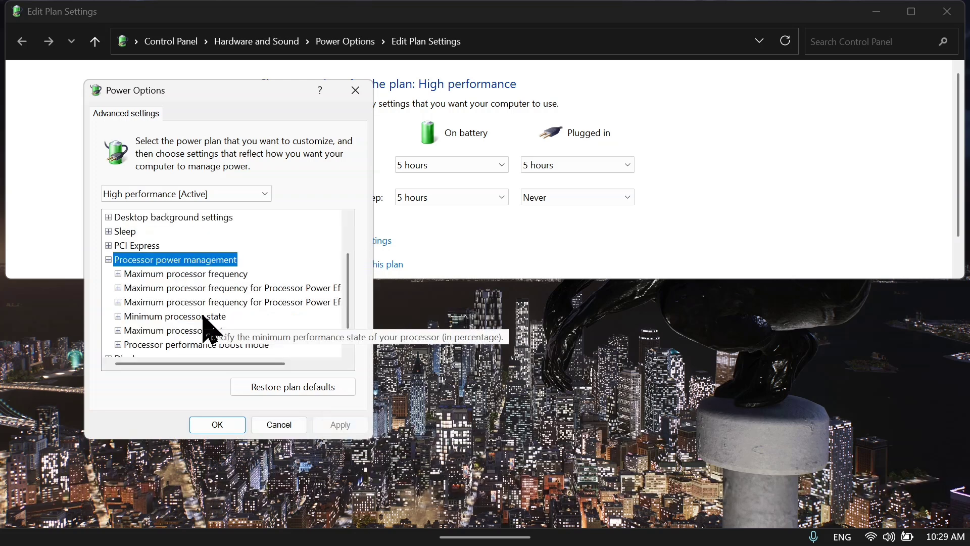
# Expand the processor boost mode, the maximum and minimum processor states, and all three maximum processor frequency settings.
pyautogui.doubleClick(245, 345)
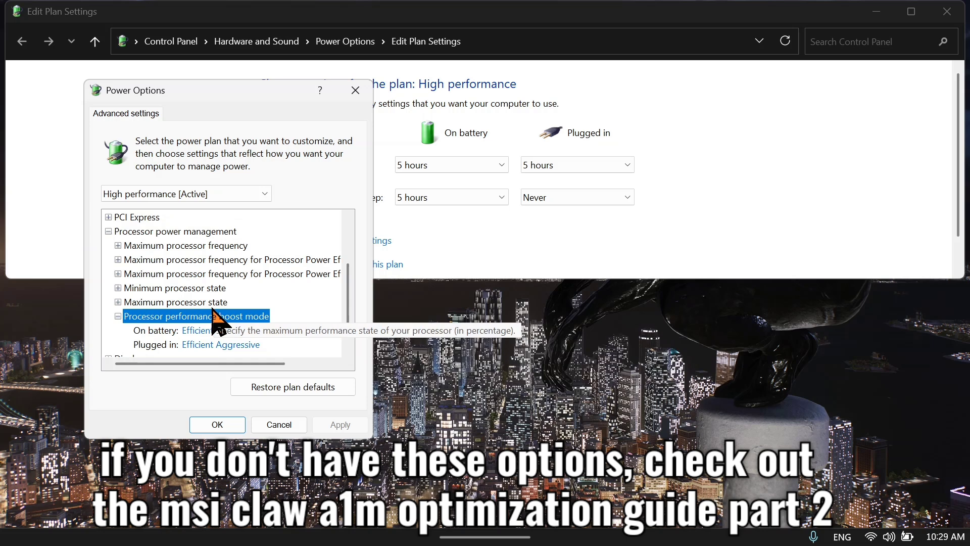
pyautogui.doubleClick(218, 302)
pyautogui.doubleClick(226, 288)
pyautogui.doubleClick(242, 275)
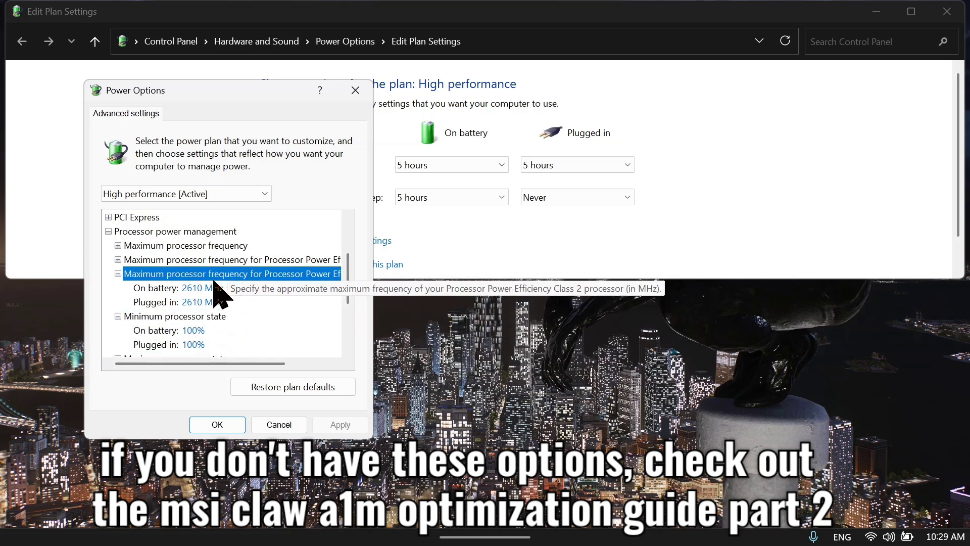
pyautogui.doubleClick(245, 260)
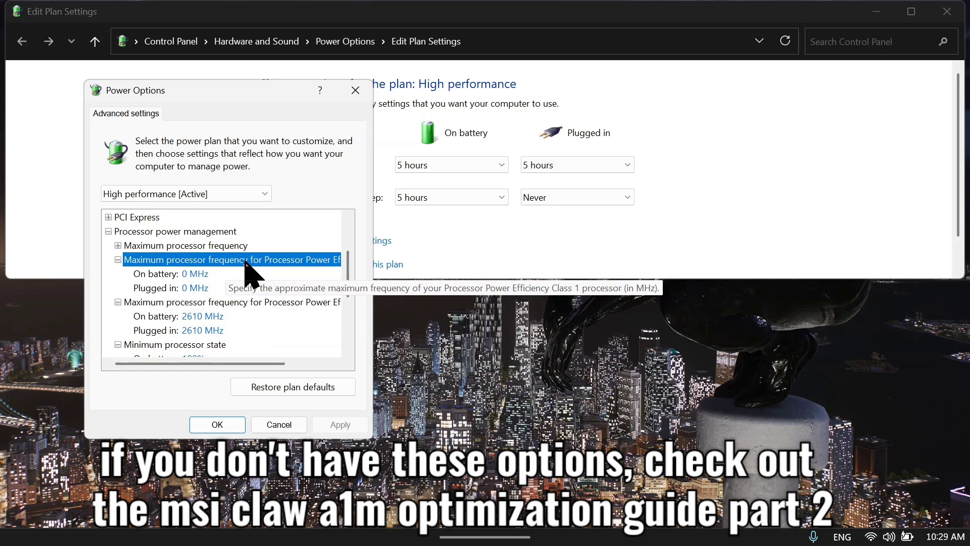
pyautogui.doubleClick(216, 247)
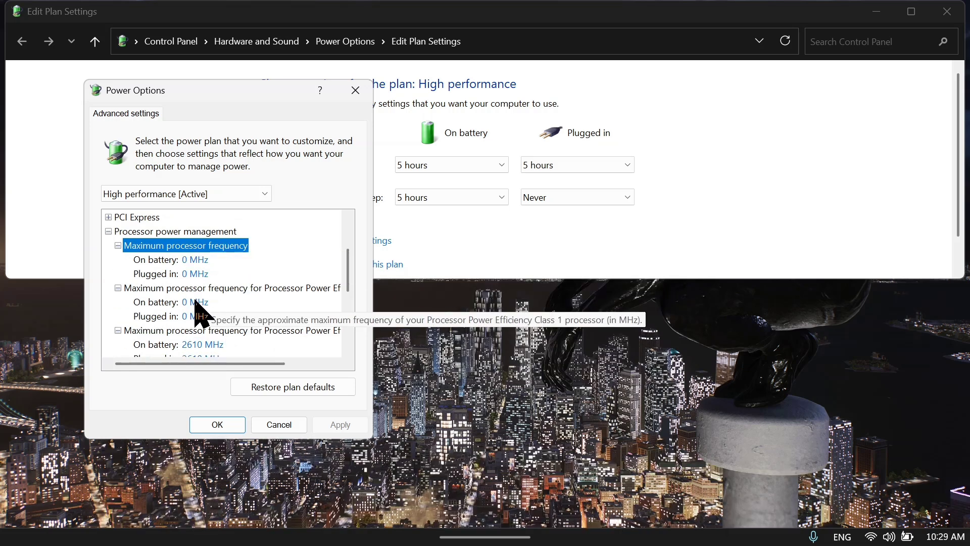
# Set the on-battery limit to 2110 MHz for both the Power Efficiency Class 1 and the general maximum processor frequency.
pyautogui.click(213, 303)
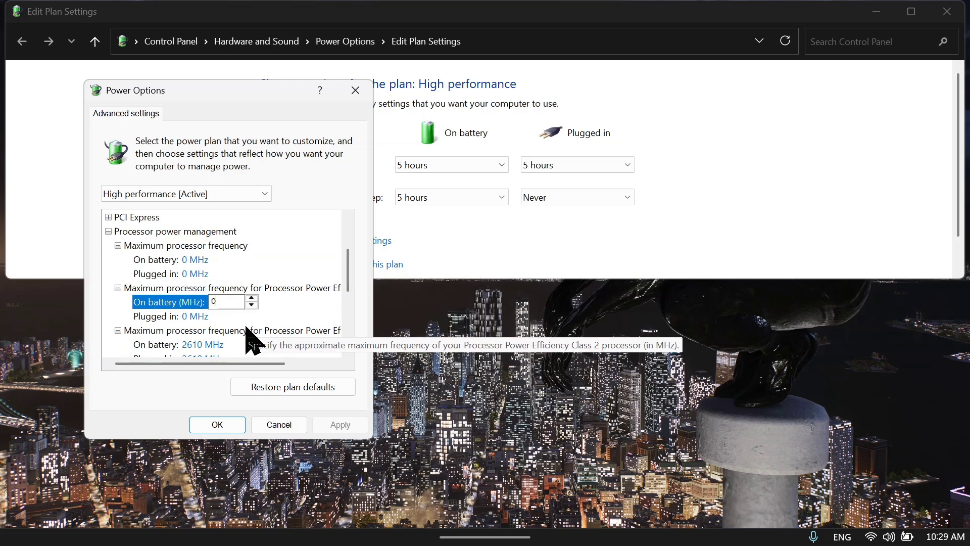
pyautogui.press('BackSpace')
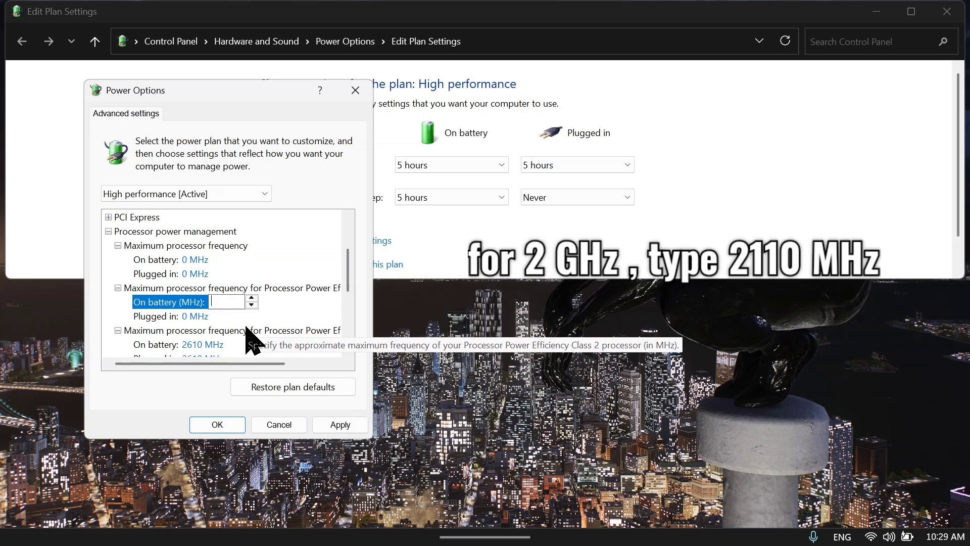
pyautogui.write('2110')
pyautogui.click(212, 259)
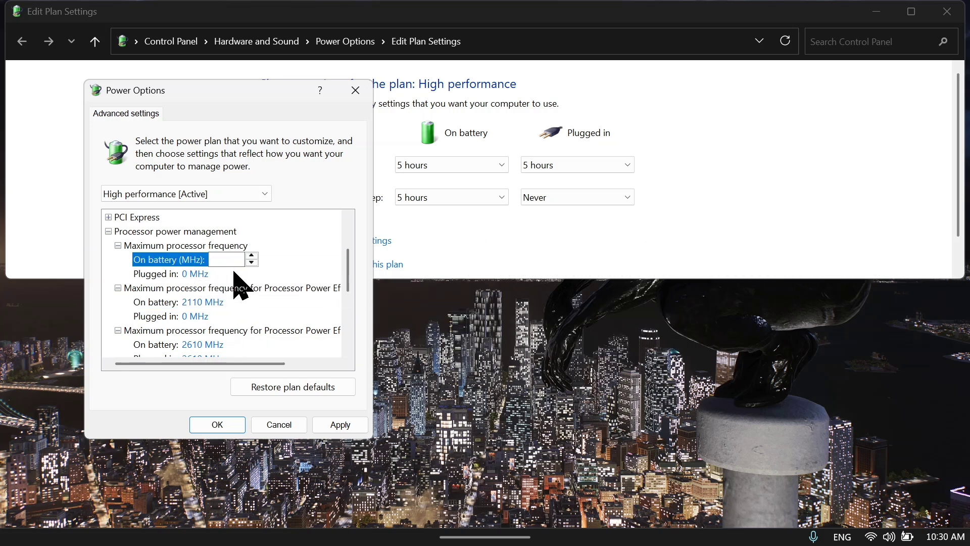
pyautogui.write('2110')
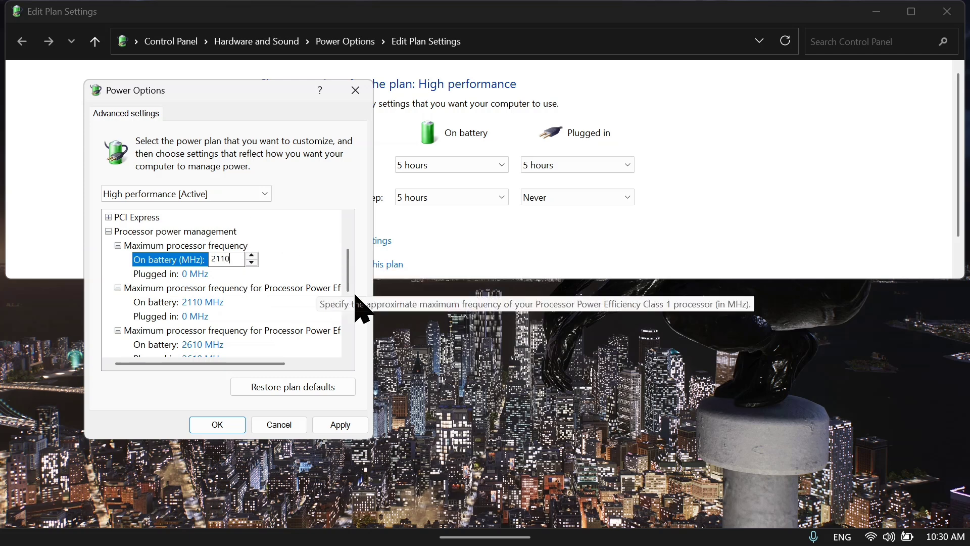
pyautogui.click(252, 291)
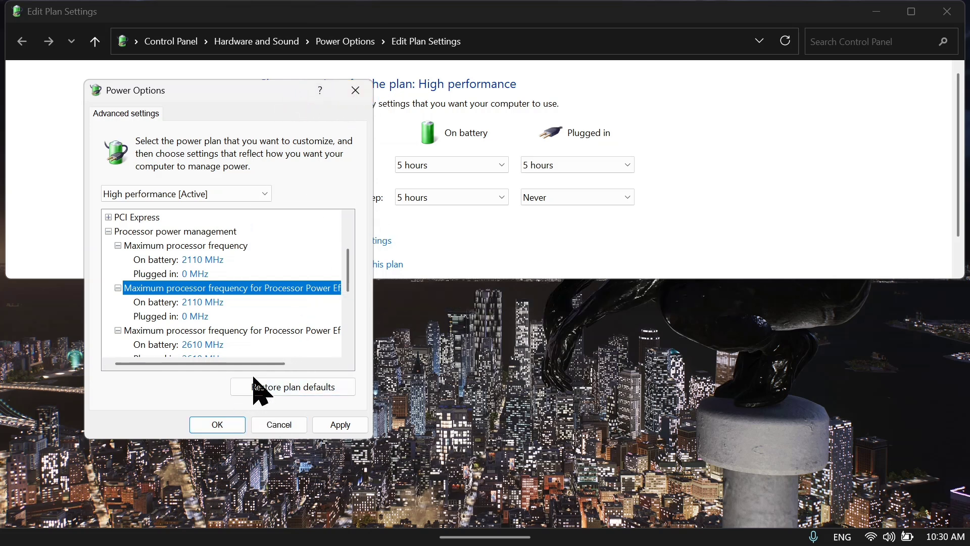
# Save the advanced power settings and close the Edit Plan Settings window.
pyautogui.scroll(-1, 243, 267)
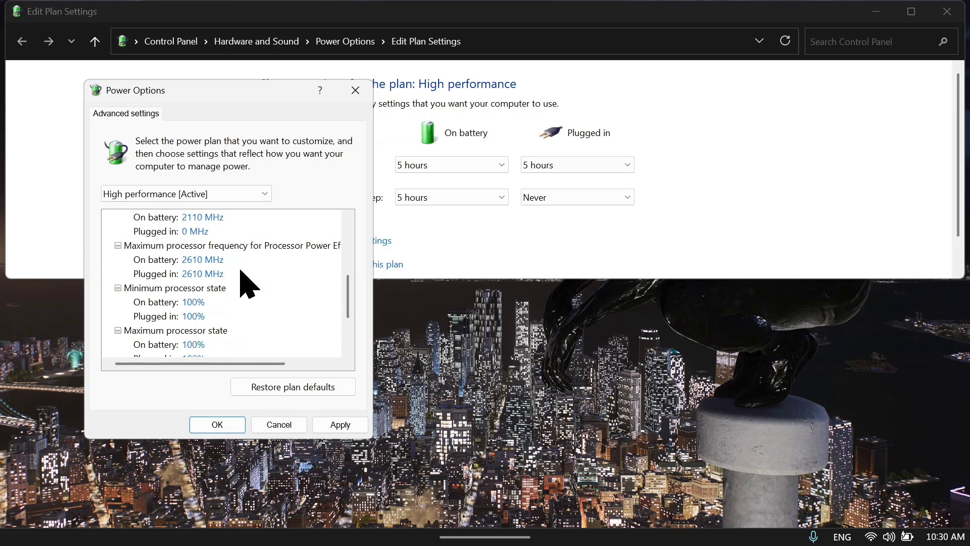
pyautogui.scroll(1, 243, 274)
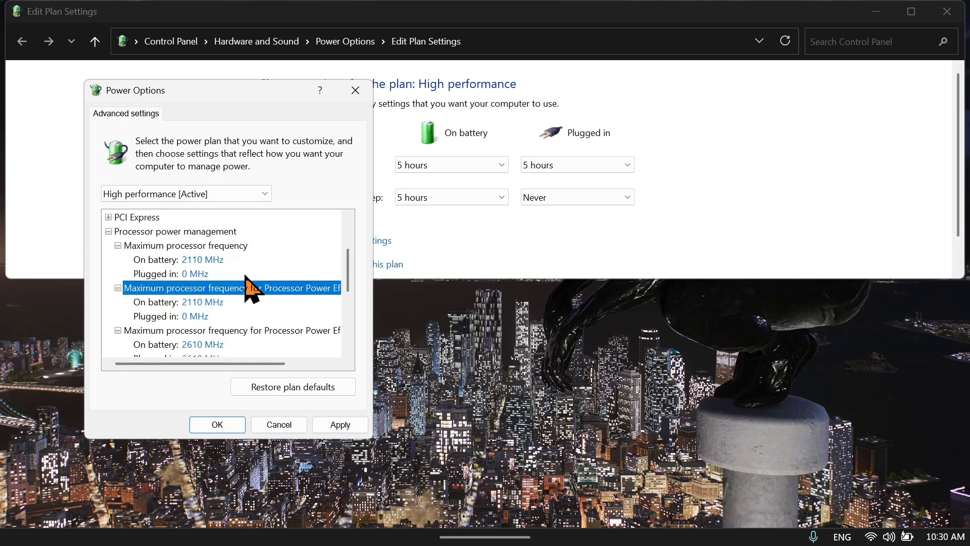
pyautogui.click(218, 425)
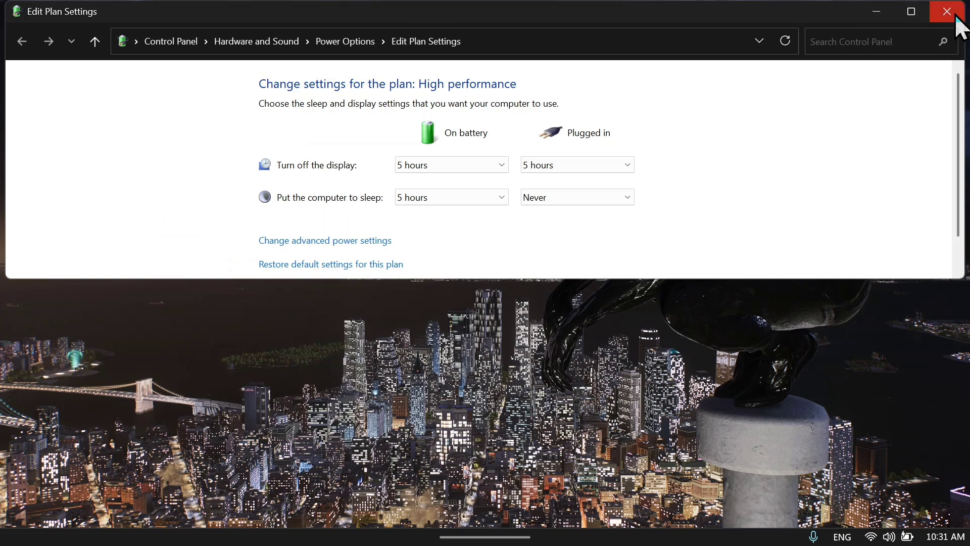
pyautogui.click(939, 18)
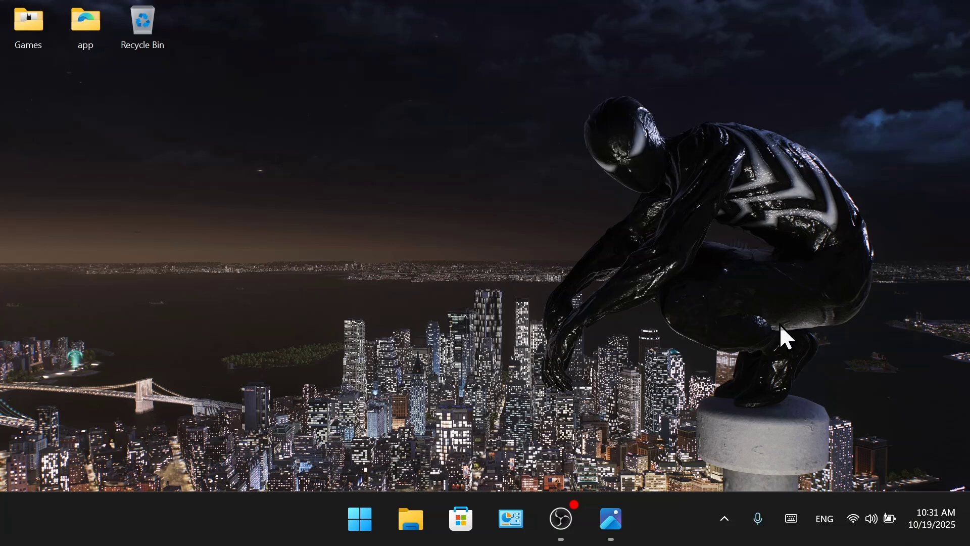
# Look over the connectivity, energy saver and sharing toggles in the Windows quick settings.
pyautogui.click(874, 518)
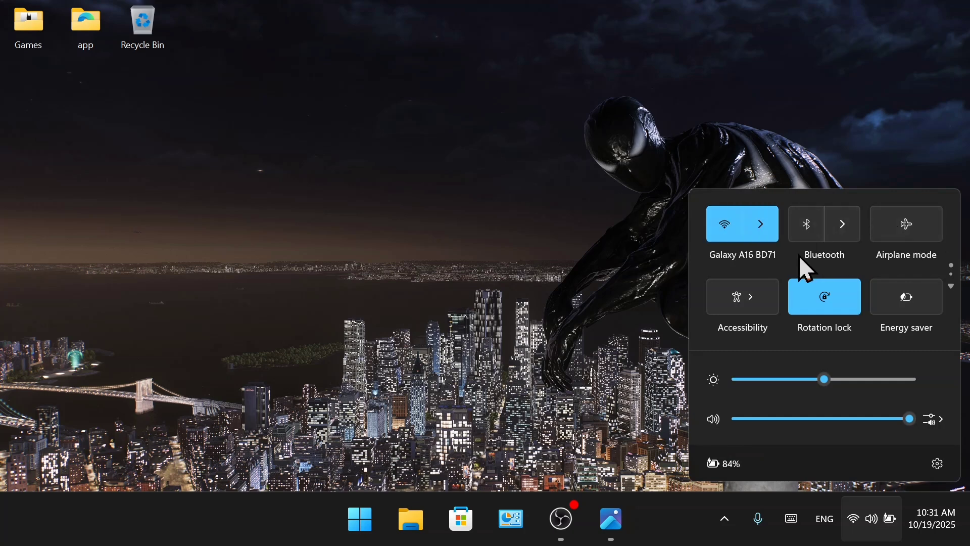
pyautogui.scroll(-1, 804, 263)
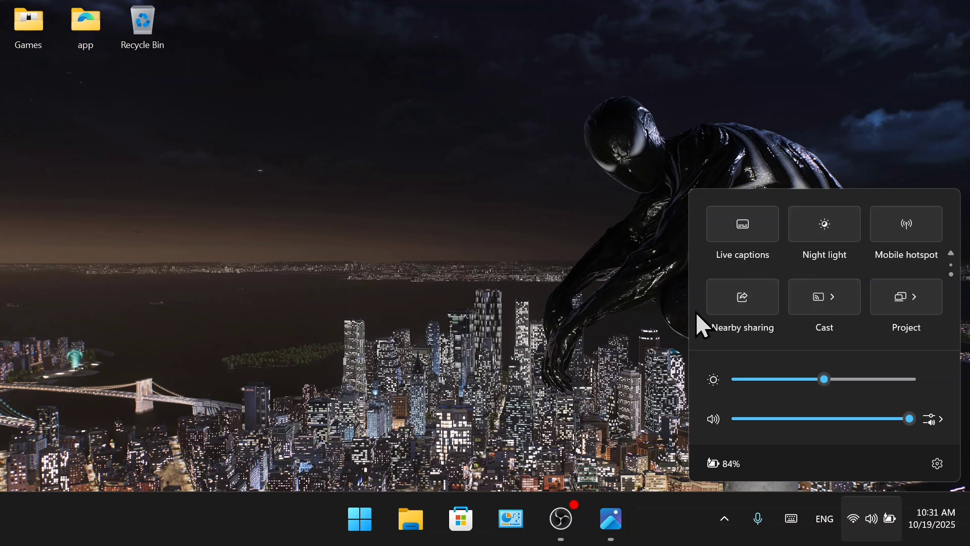
pyautogui.click(632, 266)
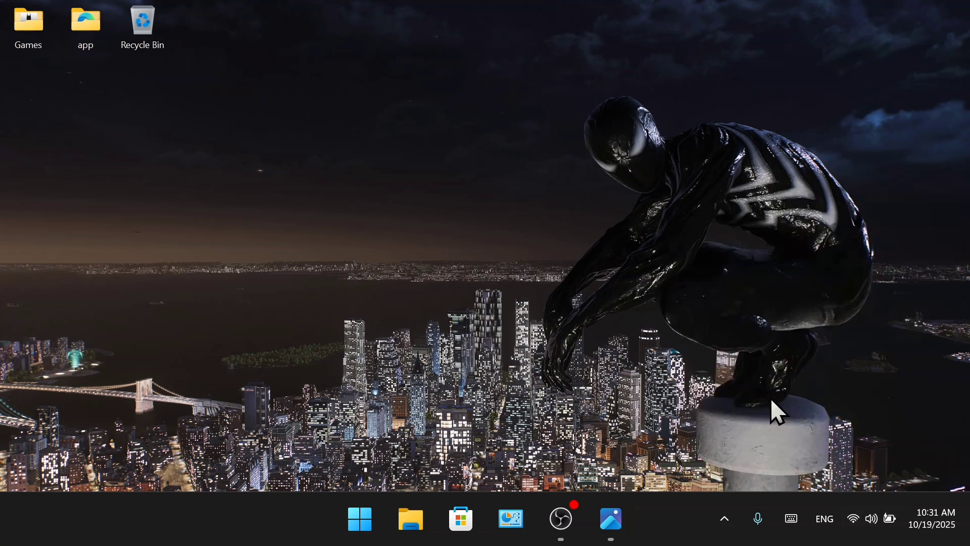
# Check the hidden system tray icons for unnecessary background apps.
pyautogui.click(726, 519)
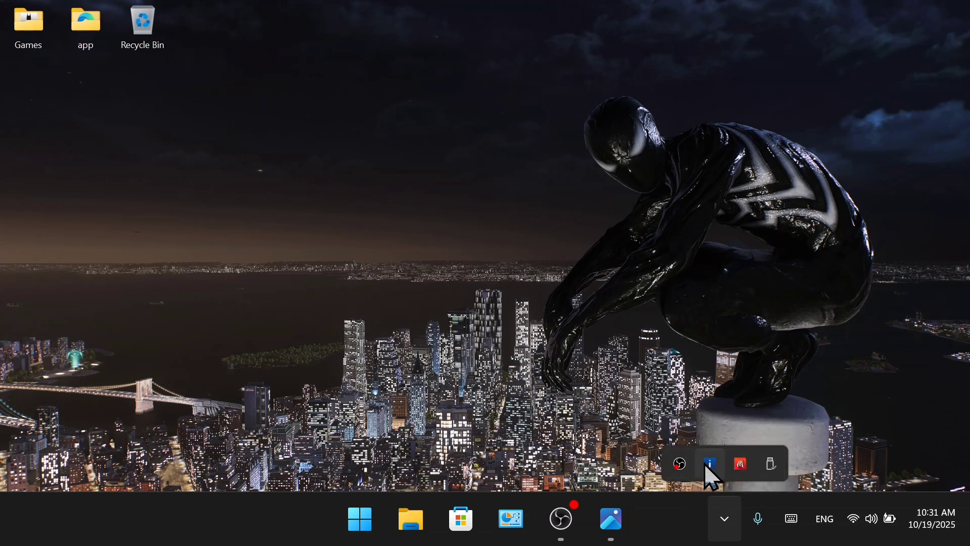
pyautogui.click(726, 519)
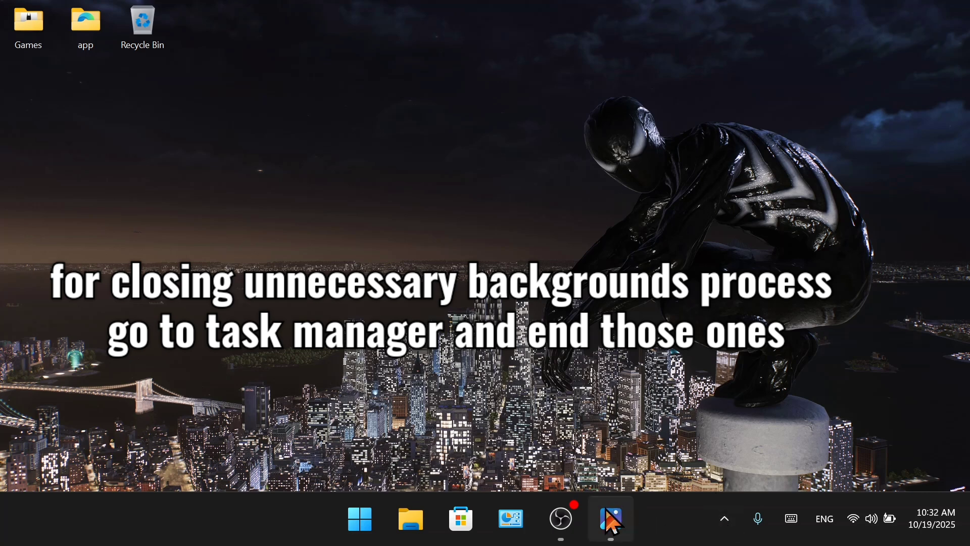
pyautogui.click(722, 520)
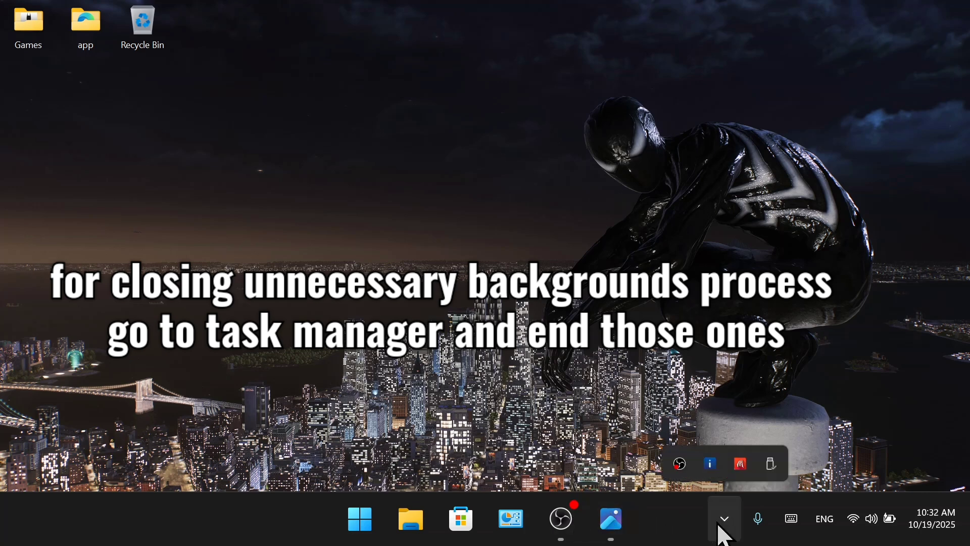
pyautogui.click(724, 520)
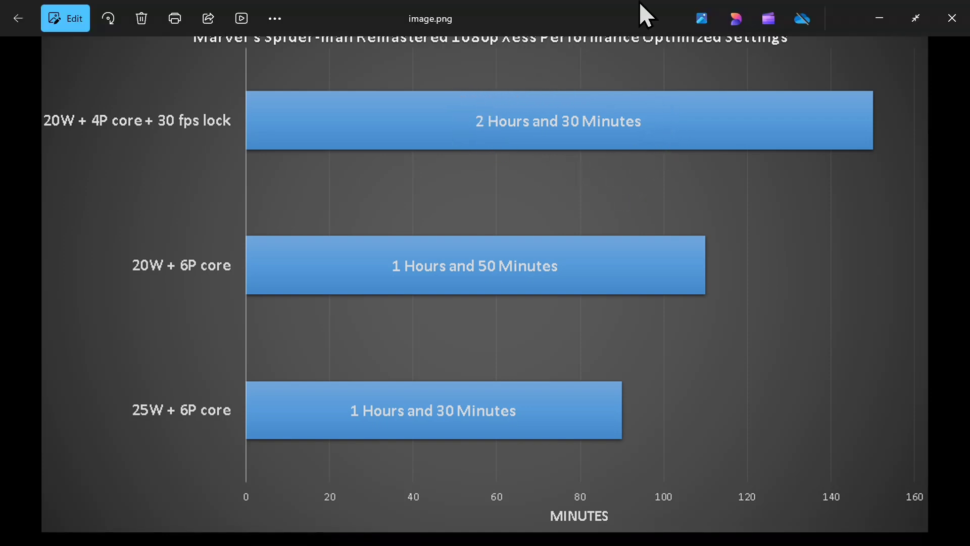
# Close the battery-life chart image.png.
pyautogui.click(953, 27)
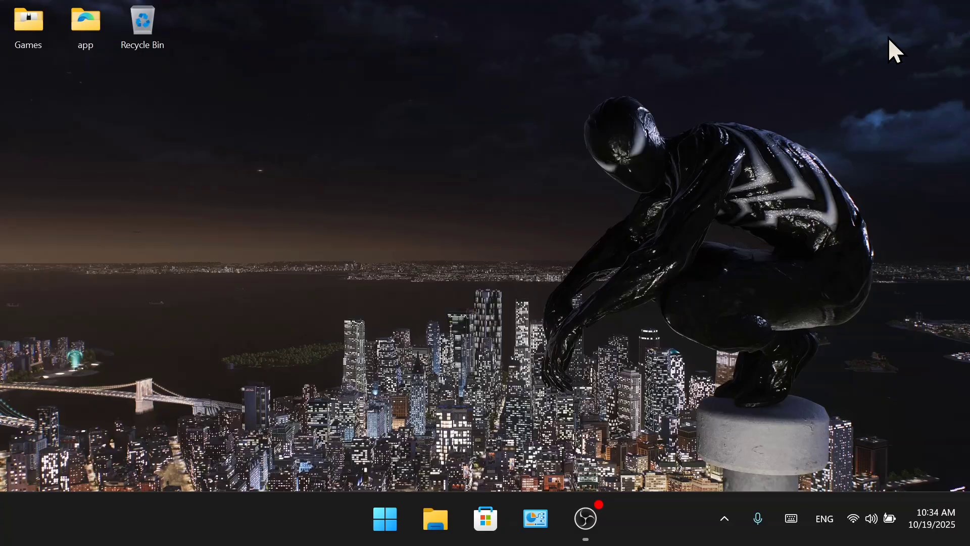